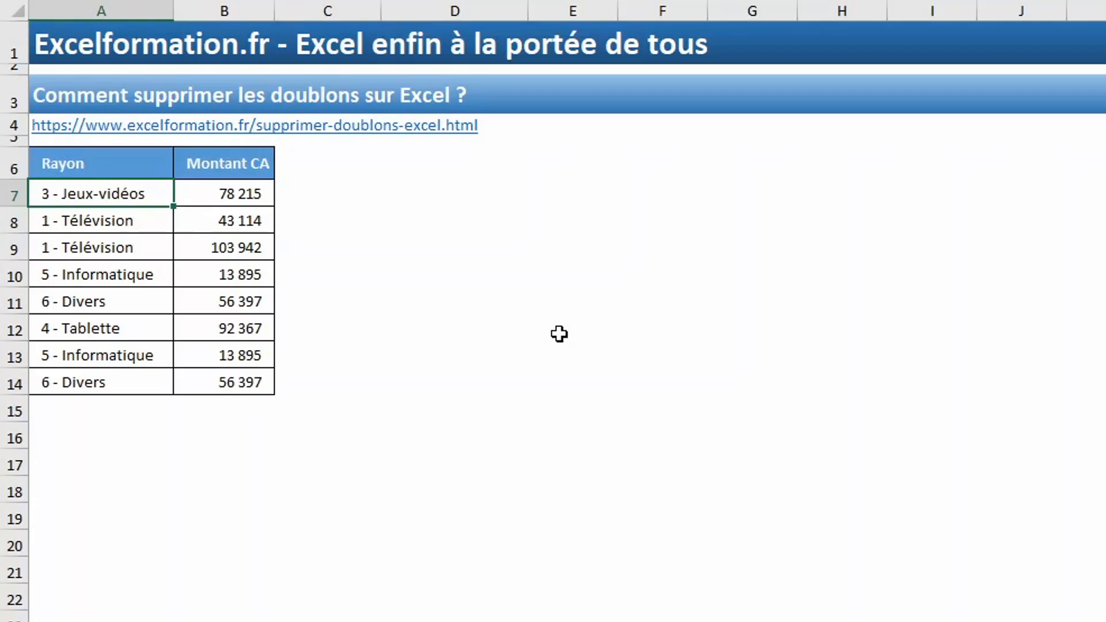
Step: Start a duplicate-values highlighting rule on A7:B14, try the "uniques" option, and set it back to "en double"
{"action": "left_click_drag", "start_coordinate": [149, 199], "coordinate": [247, 378]}
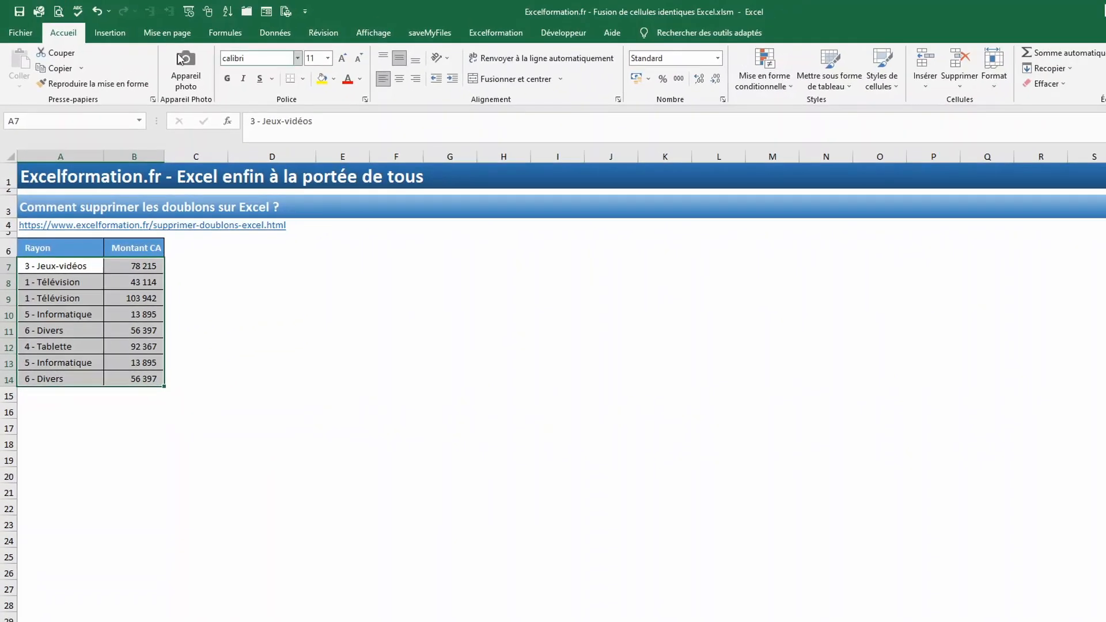
{"action": "left_click", "coordinate": [755, 86]}
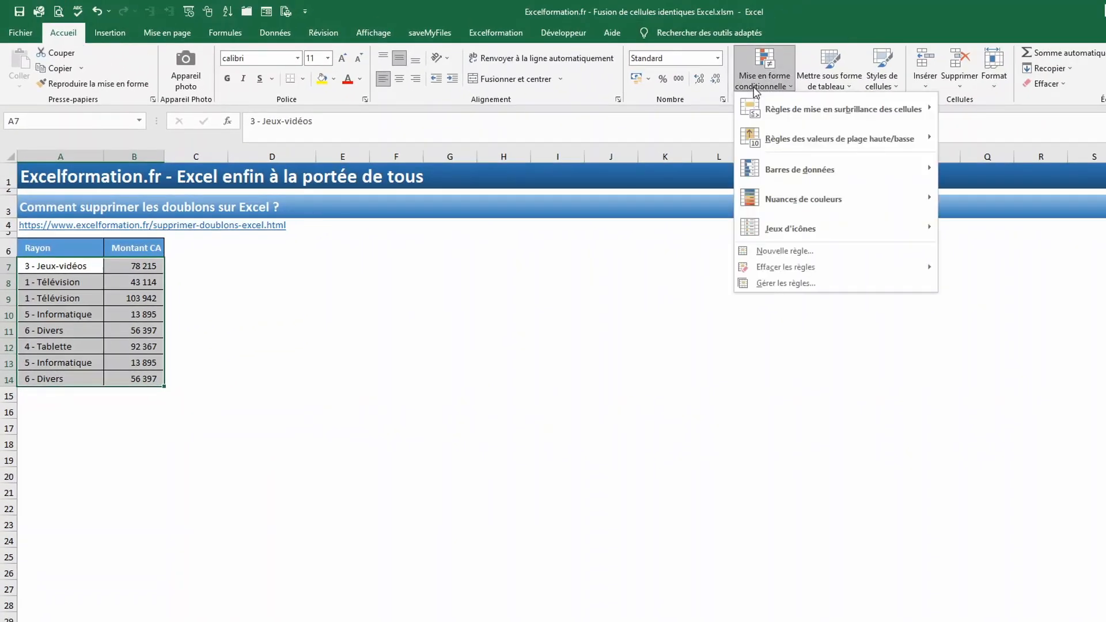
{"action": "mouse_move", "coordinate": [836, 116]}
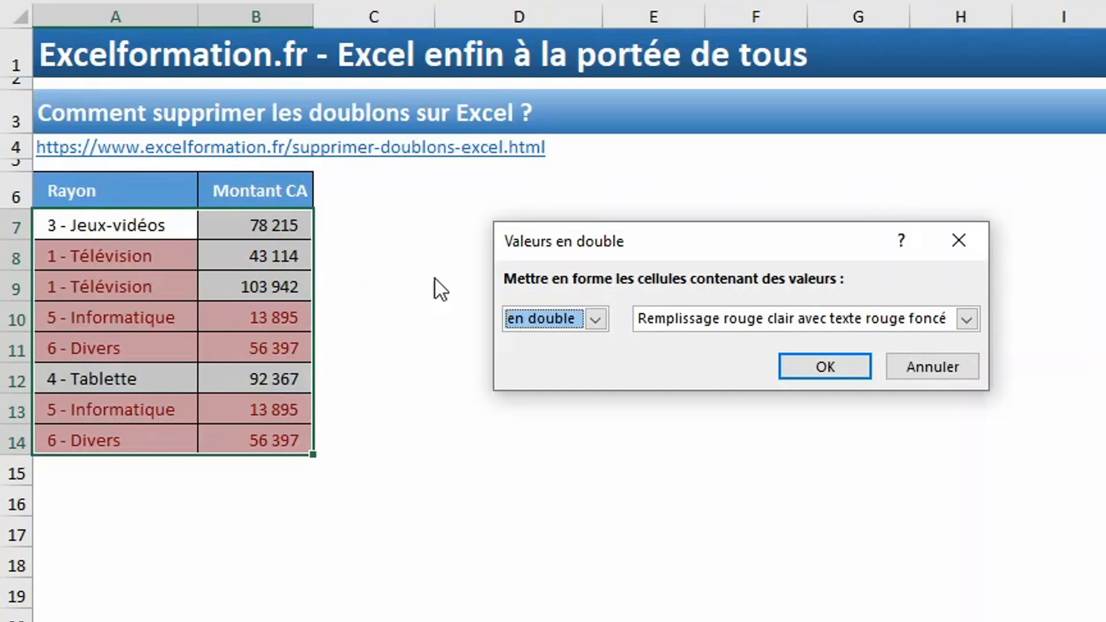
{"action": "left_click", "coordinate": [571, 321]}
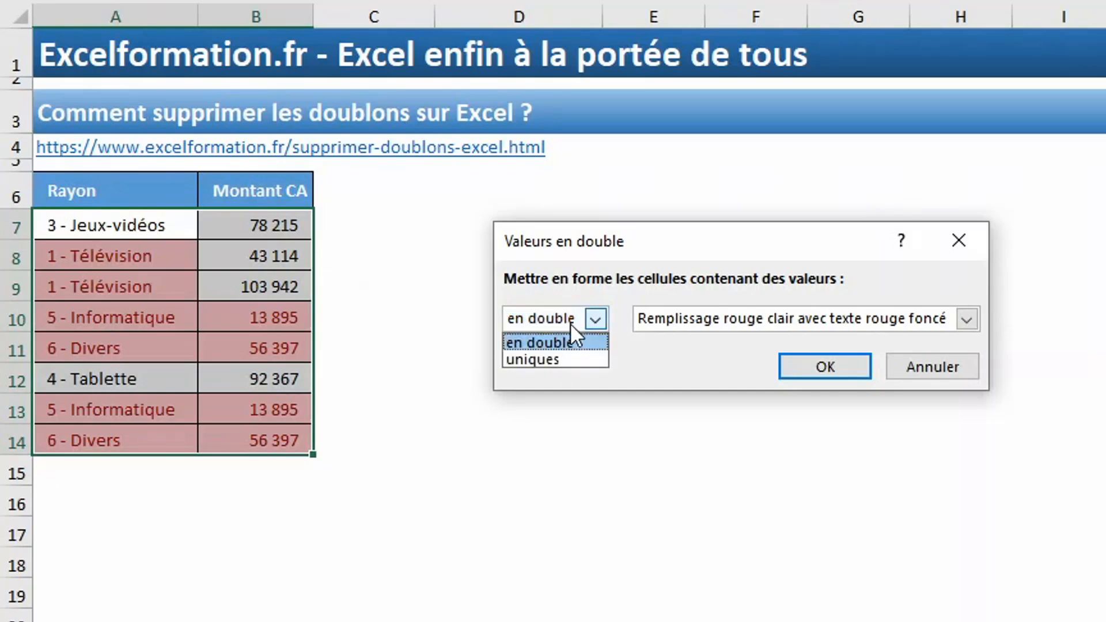
{"action": "left_click", "coordinate": [545, 360]}
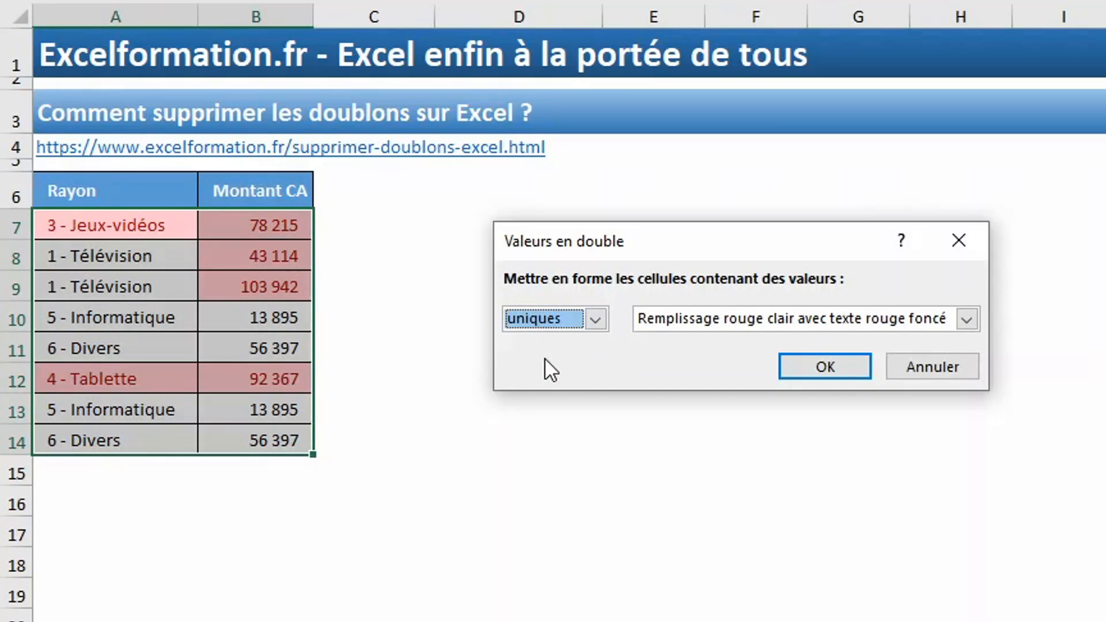
{"action": "left_click", "coordinate": [545, 316]}
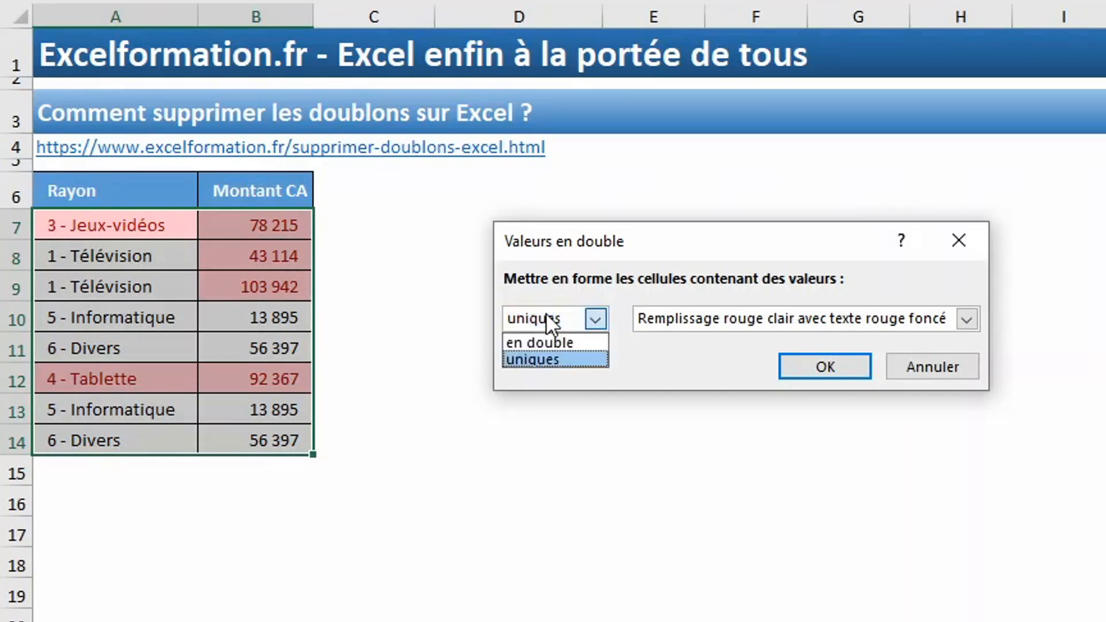
{"action": "left_click", "coordinate": [534, 341]}
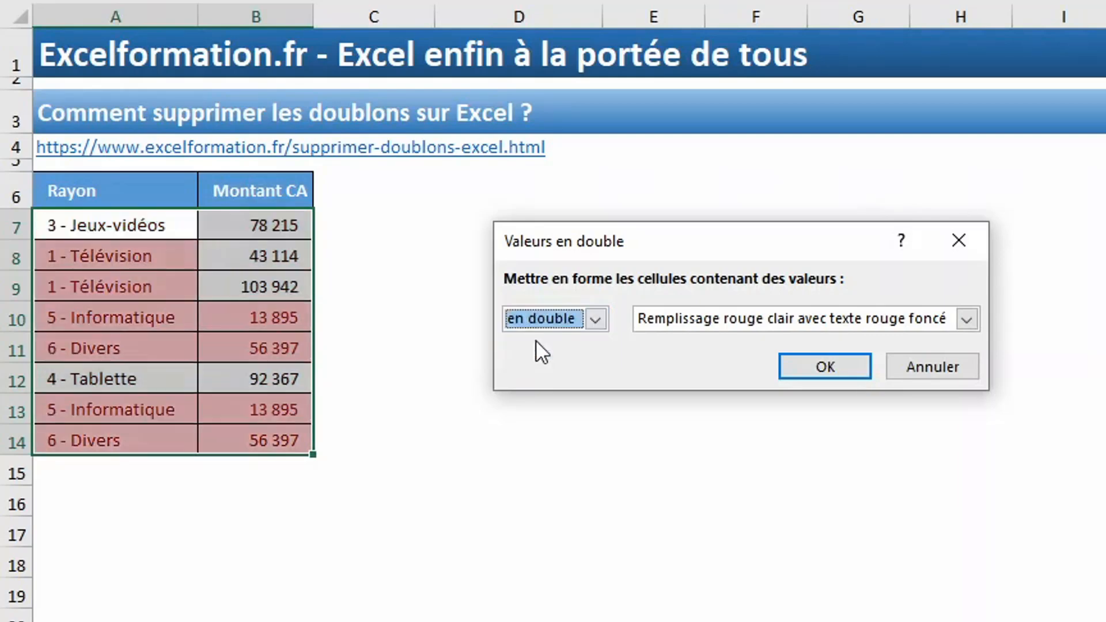
Step: Try the yellow fill with dark yellow text, and apply "Remplissage rouge clair avec texte rouge foncé" to the duplicates in A7:B14
{"action": "left_click", "coordinate": [696, 316]}
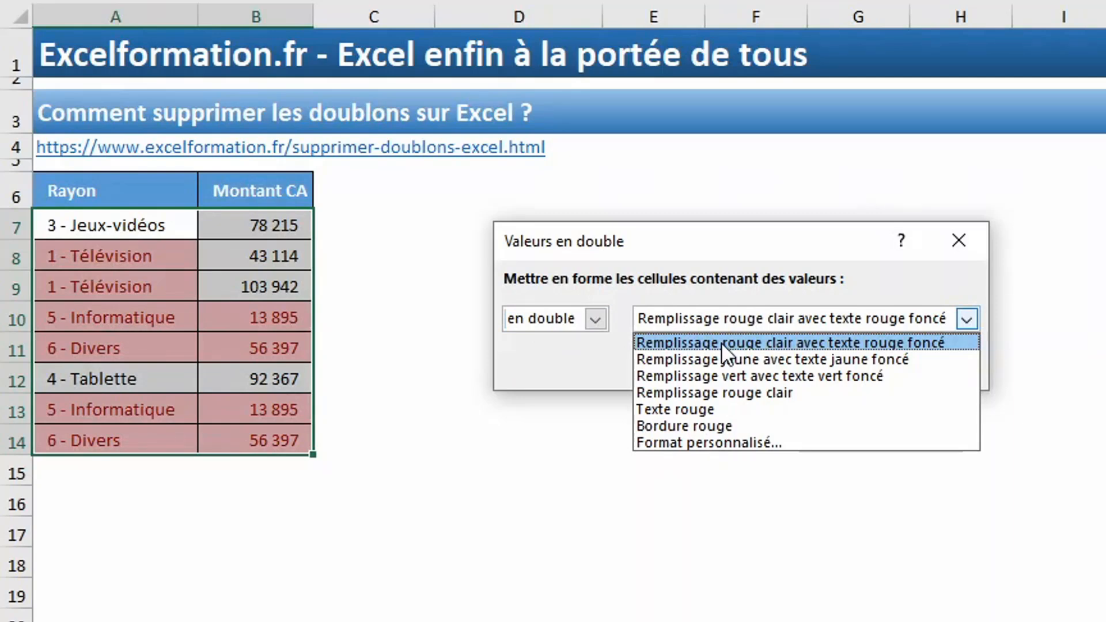
{"action": "left_click", "coordinate": [722, 358]}
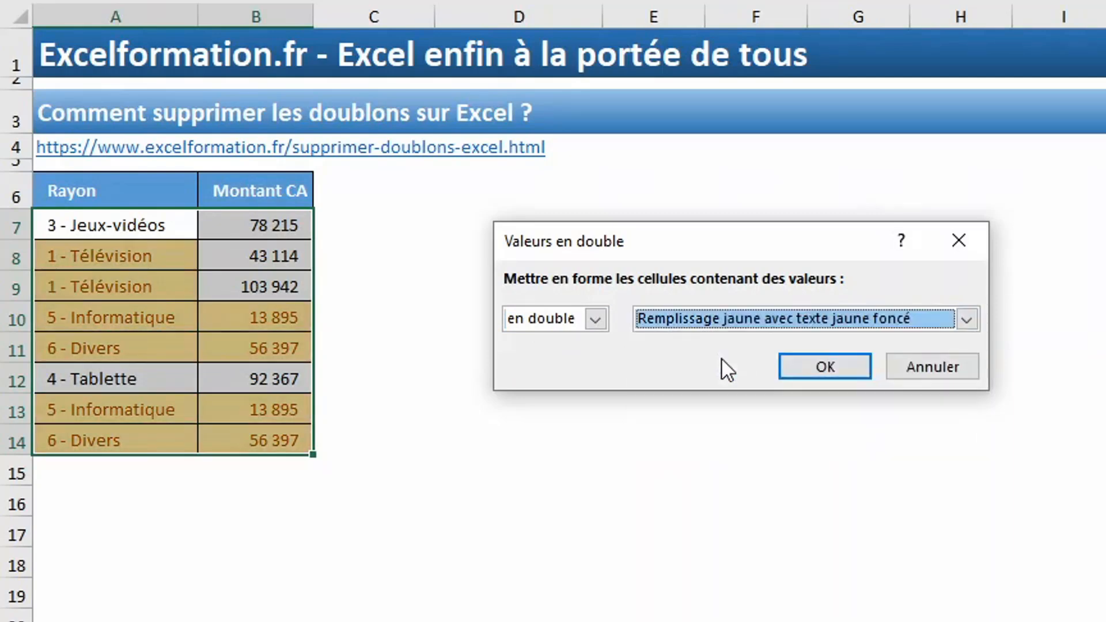
{"action": "left_click", "coordinate": [740, 317]}
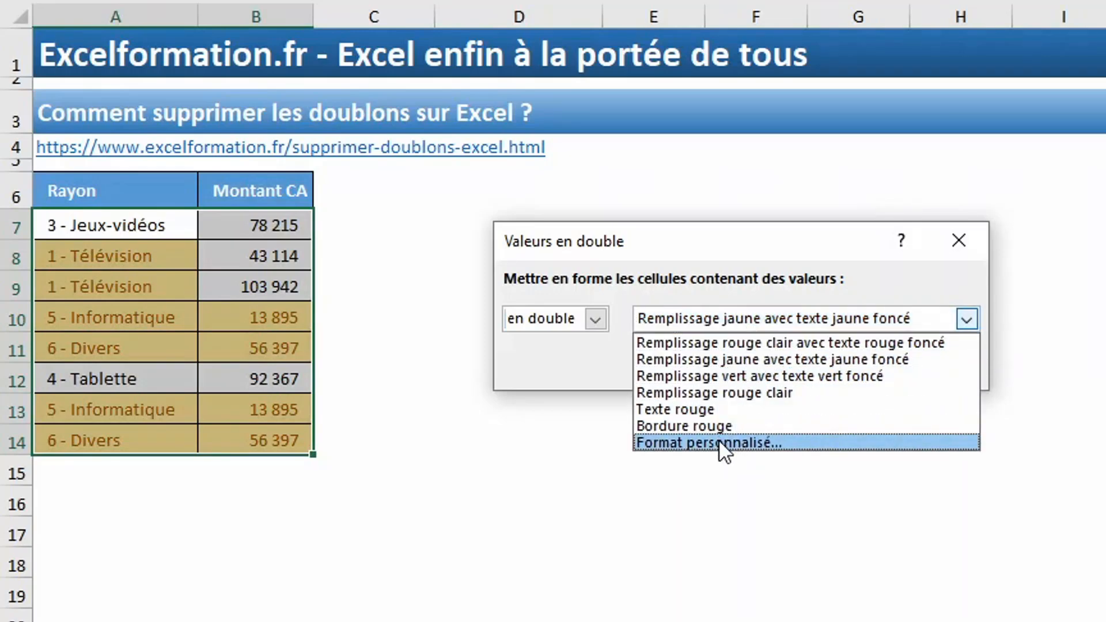
{"action": "left_click", "coordinate": [751, 343]}
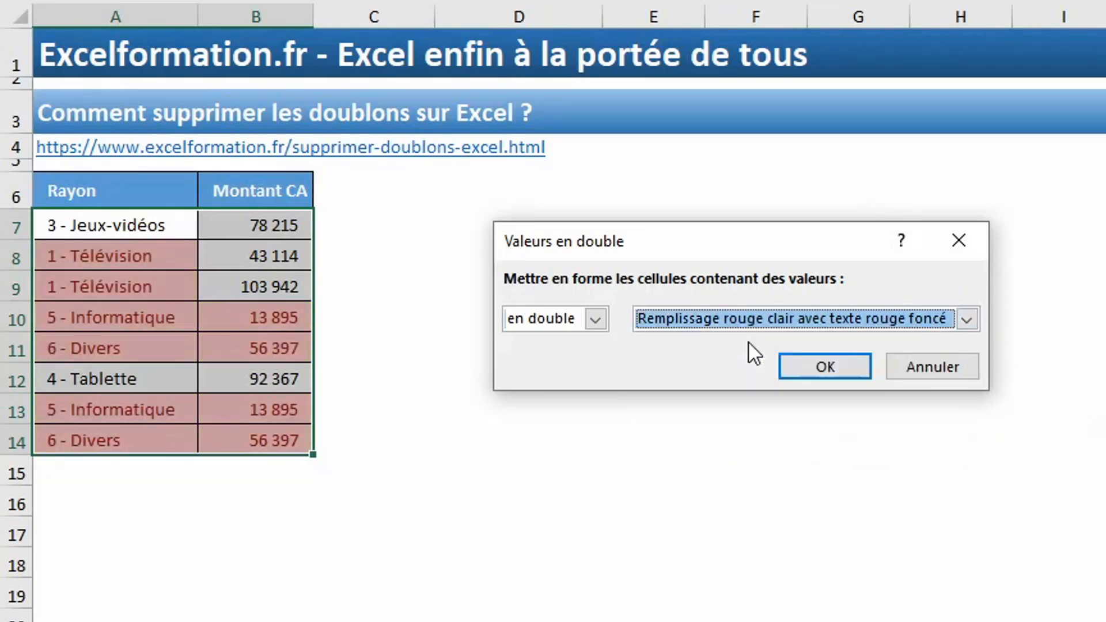
{"action": "left_click", "coordinate": [819, 358]}
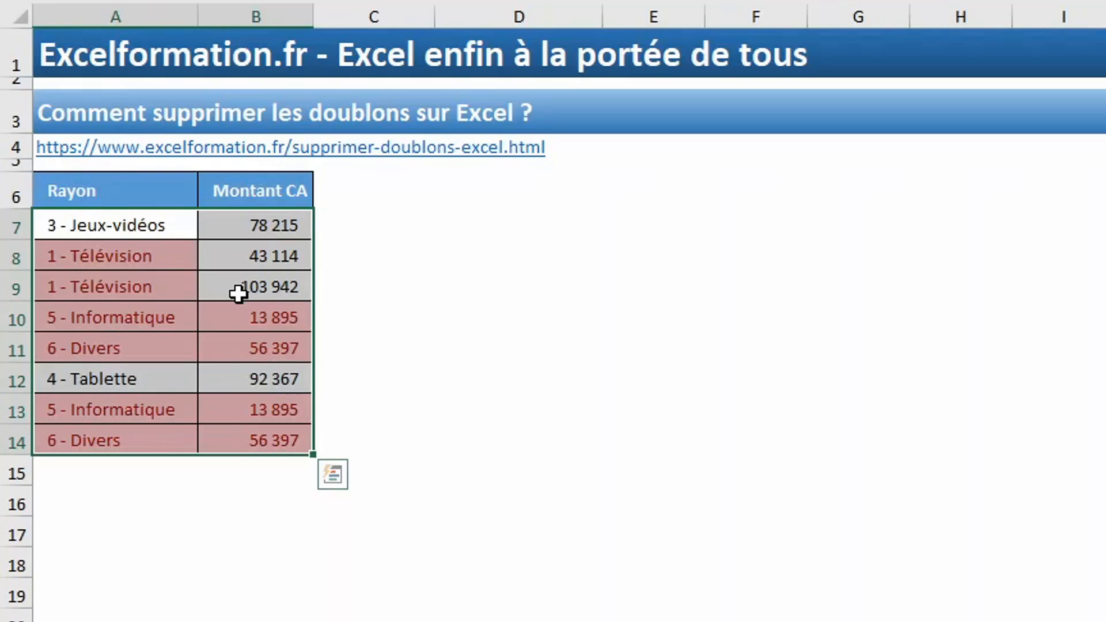
Step: Undo the duplicate-values highlighting on the Rayon and Montant CA cells
{"action": "left_click", "coordinate": [342, 228]}
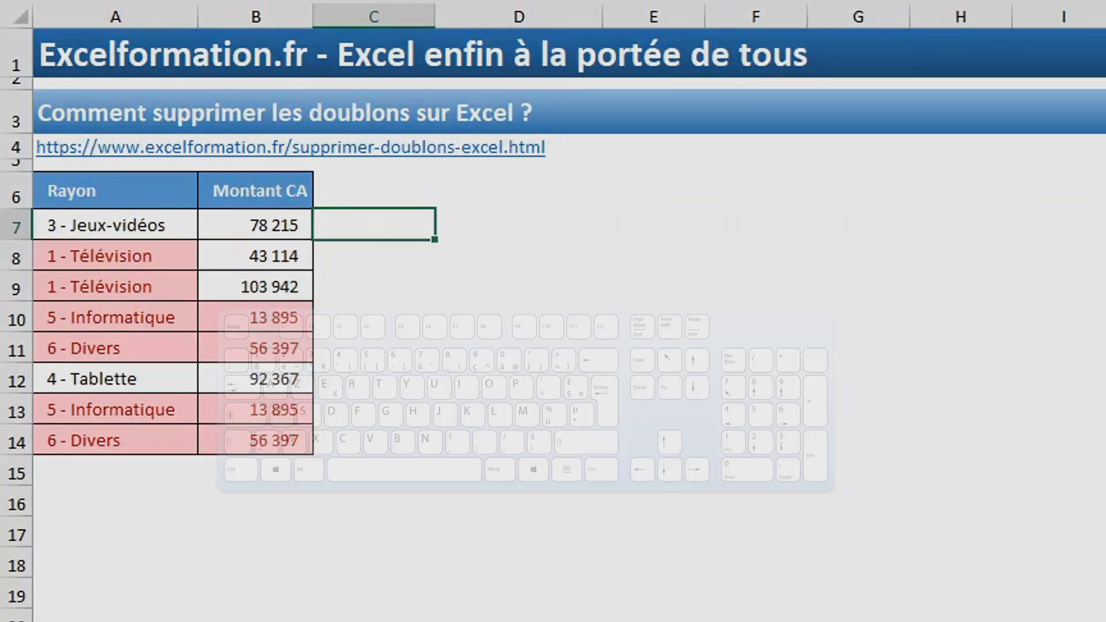
{"action": "key", "text": "ctrl+z"}
Step: Fill C7:C14 with the formula =A7&B7 to concatenate each row's Rayon and Montant CA
{"action": "left_click_drag", "start_coordinate": [350, 225], "coordinate": [333, 437]}
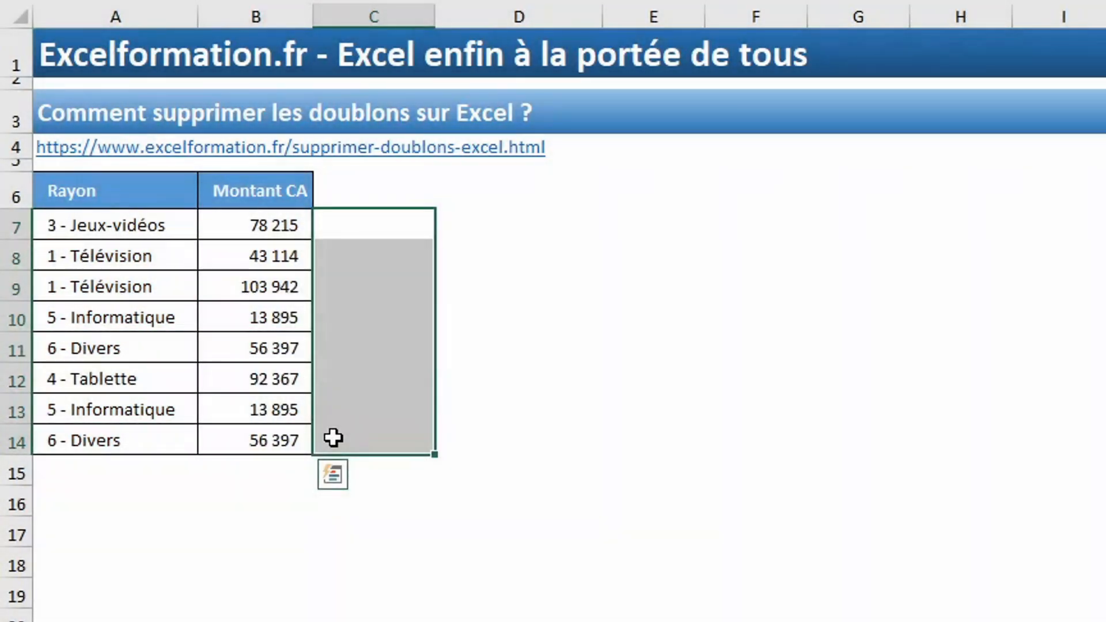
{"action": "type", "text": "="}
{"action": "key", "text": "Left"}
{"action": "key", "text": "Left"}
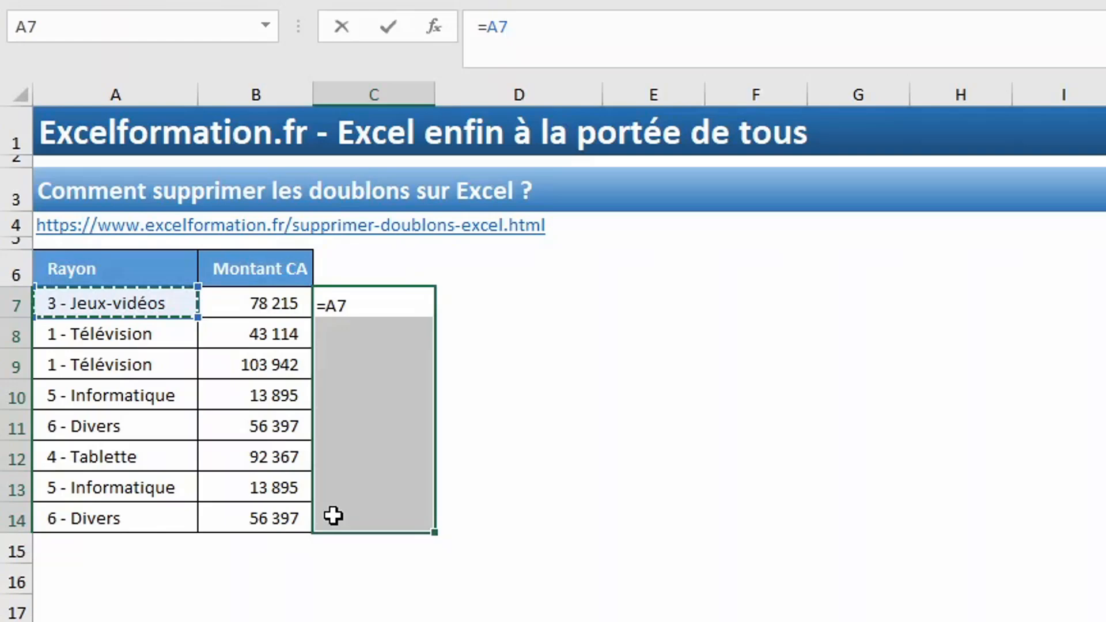
{"action": "type", "text": "&"}
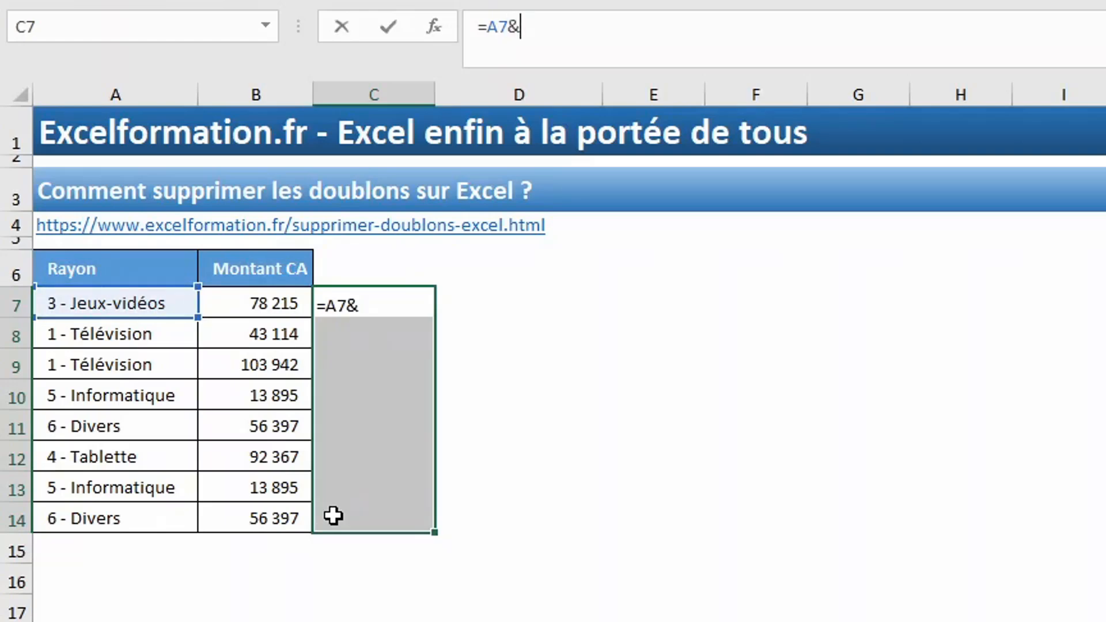
{"action": "left_click", "coordinate": [252, 310]}
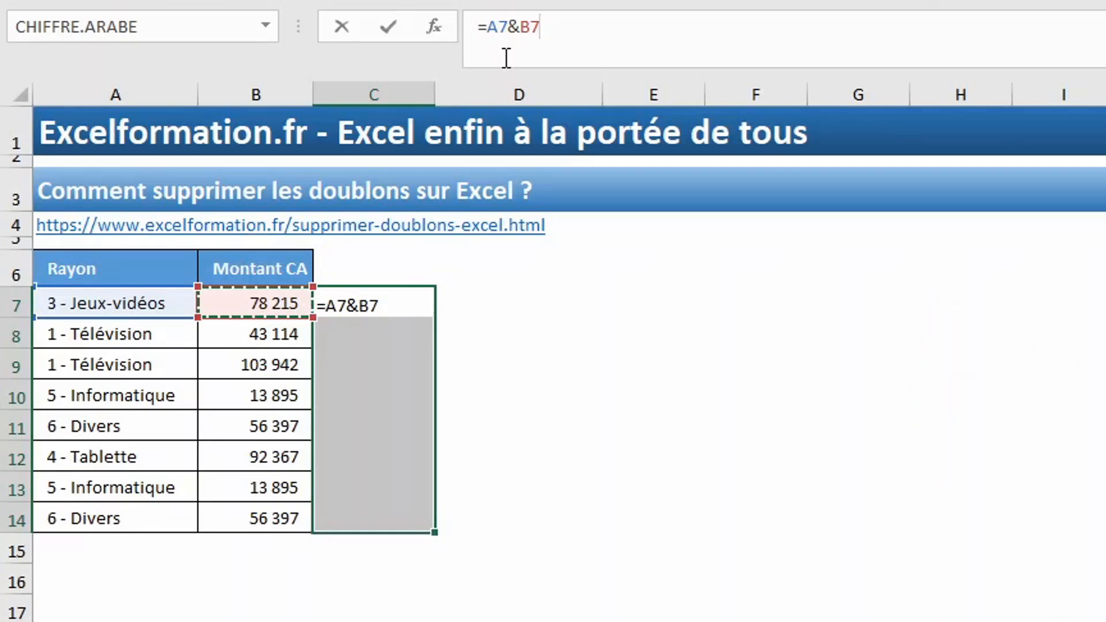
{"action": "key", "text": "ctrl+Return"}
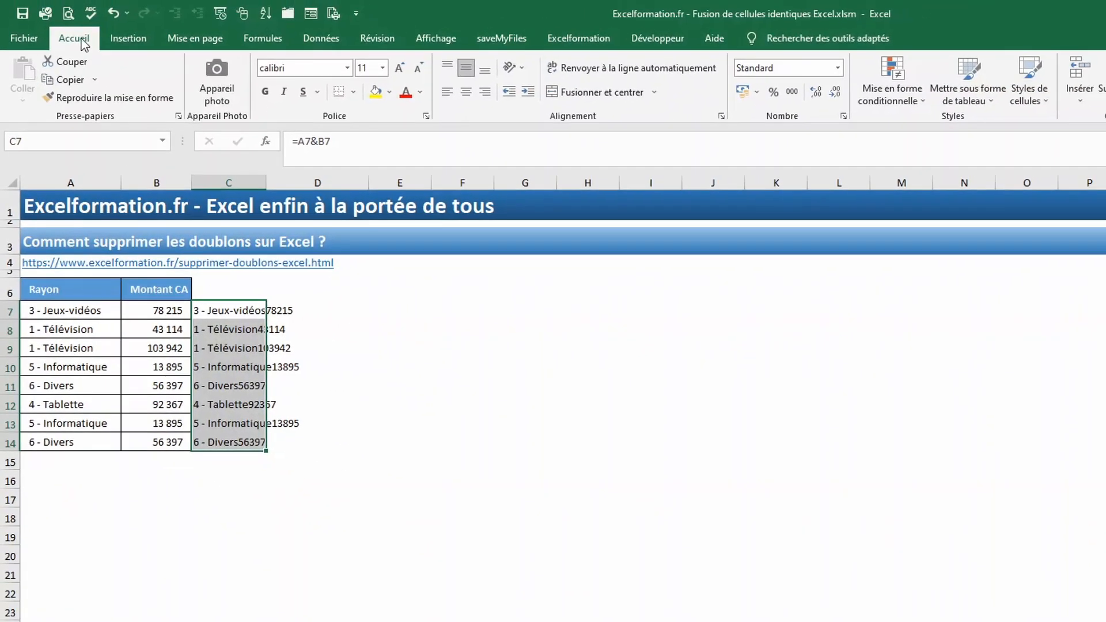
Step: Highlight the duplicate values in C7:C14 with "Remplissage rouge clair avec texte rouge foncé"
{"action": "left_click", "coordinate": [899, 77]}
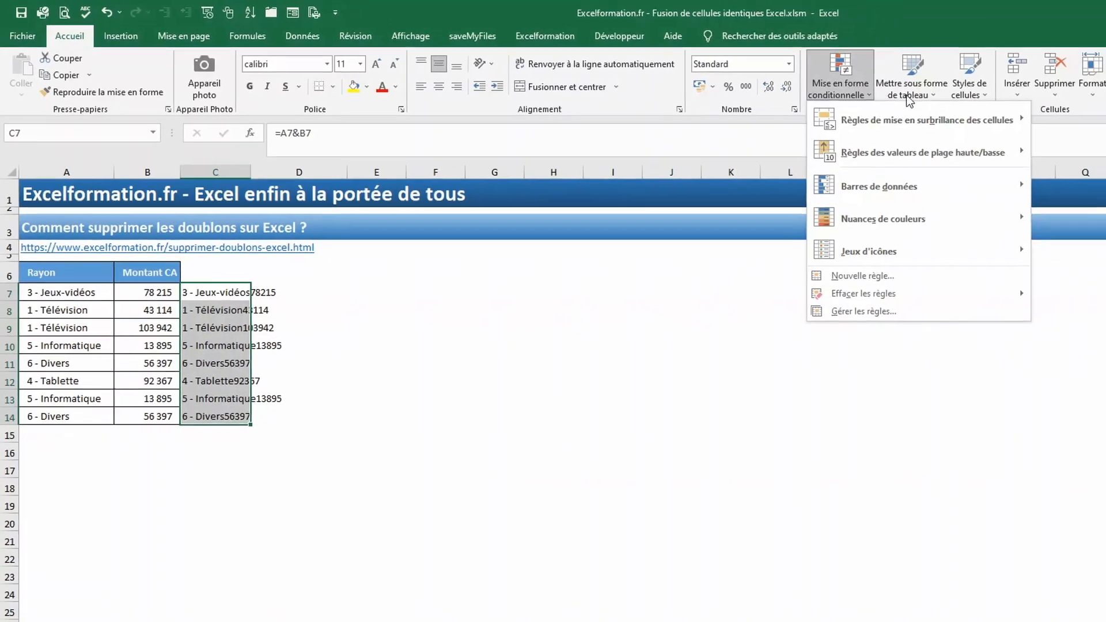
{"action": "mouse_move", "coordinate": [966, 121]}
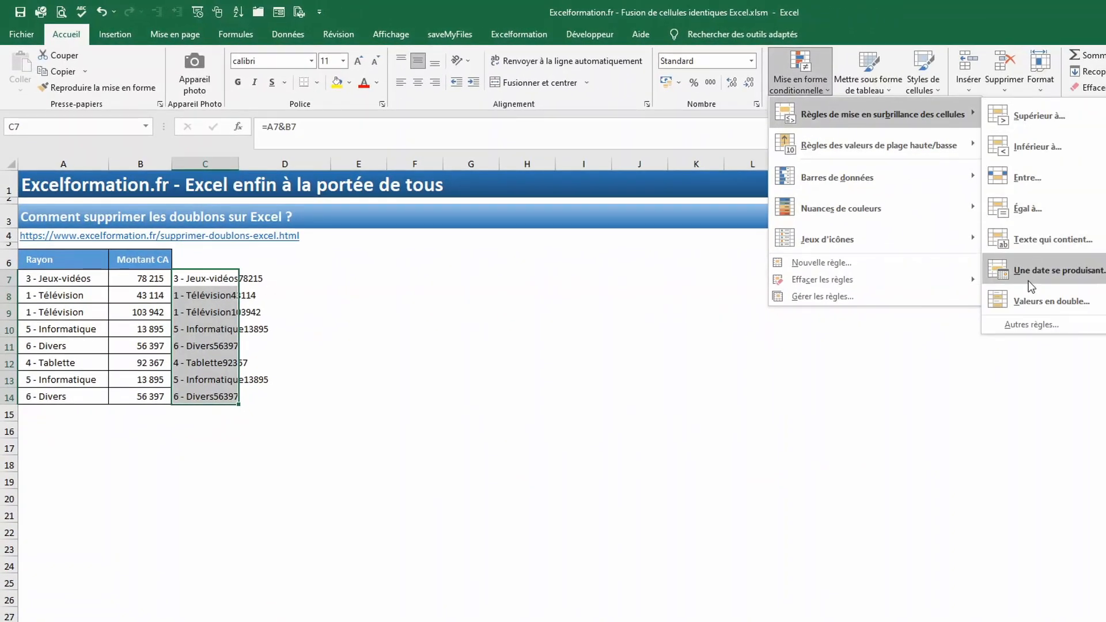
{"action": "left_click", "coordinate": [1018, 301]}
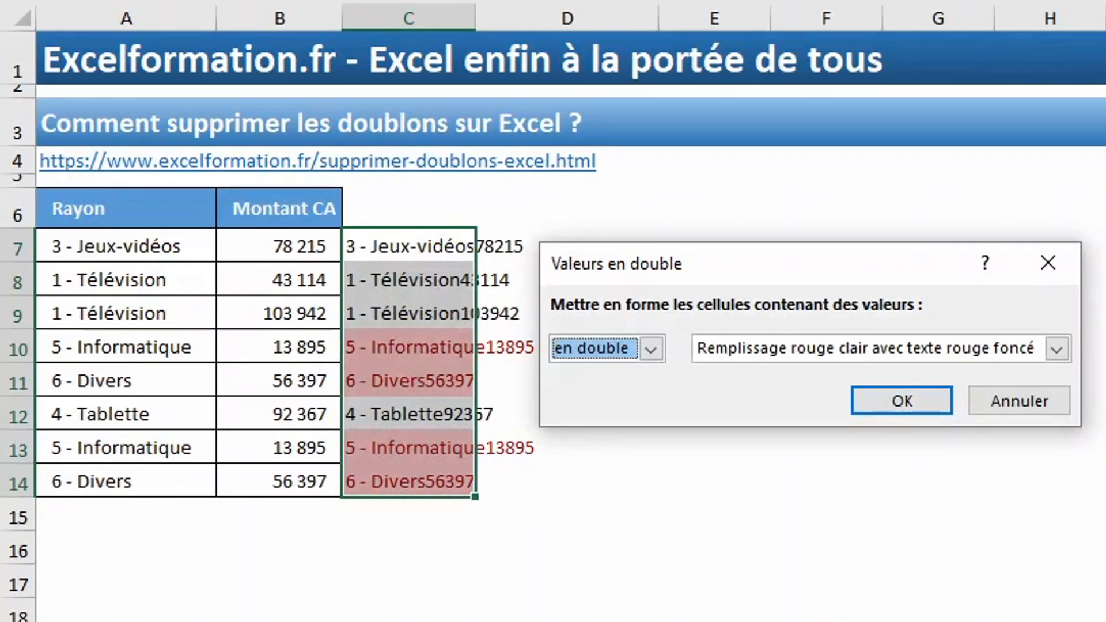
{"action": "left_click", "coordinate": [902, 400]}
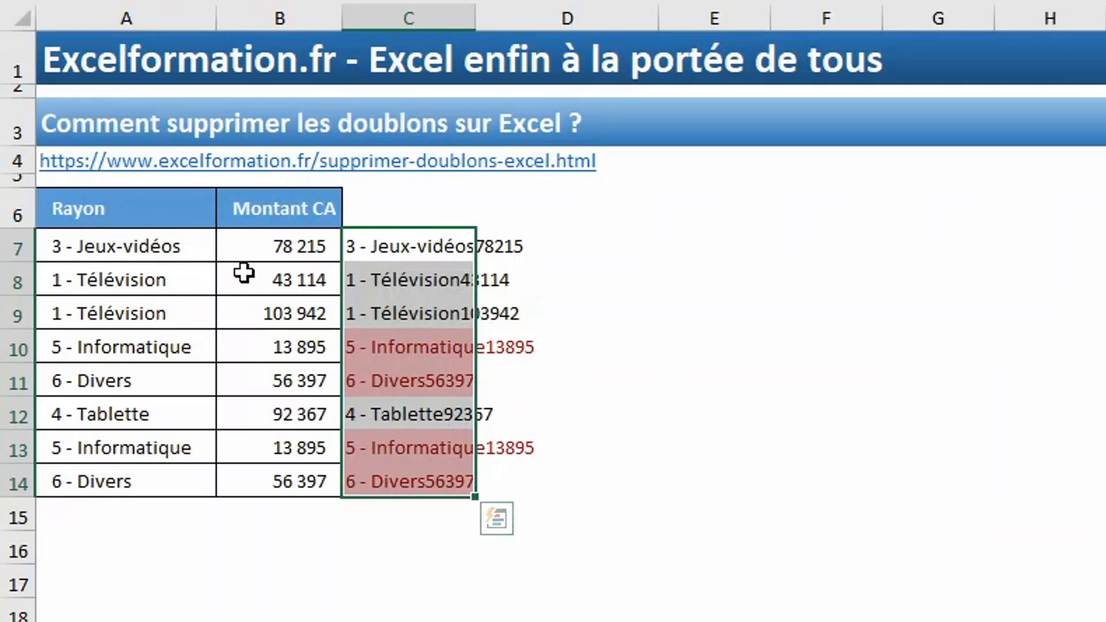
Step: Examine the two Télévision rows across A8:C9, and delete helper column C
{"action": "left_click_drag", "start_coordinate": [54, 279], "coordinate": [441, 311]}
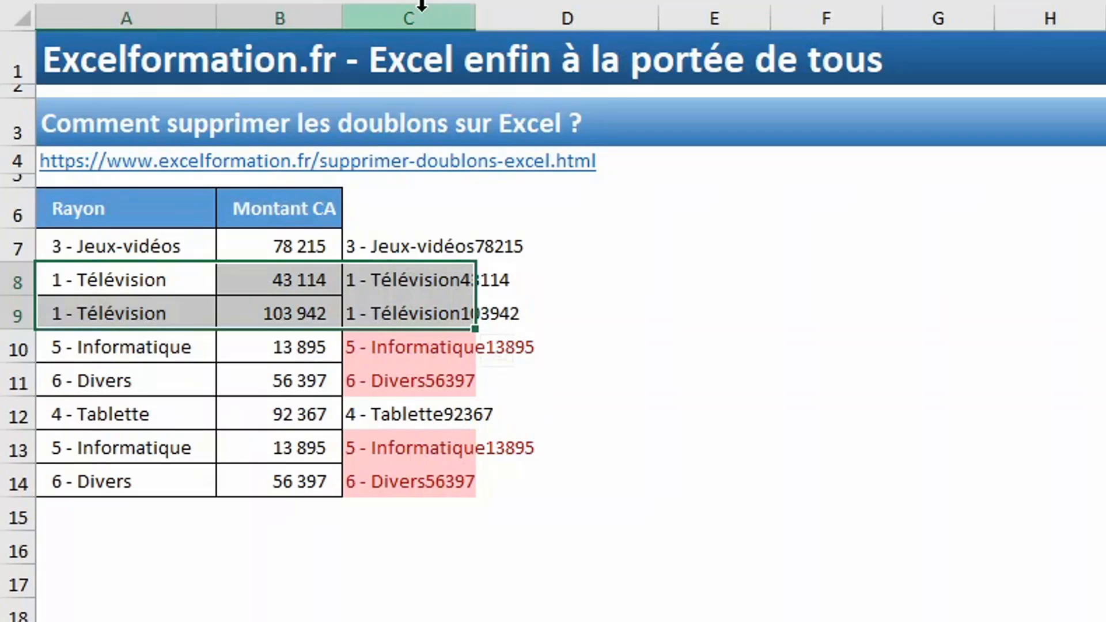
{"action": "left_click", "coordinate": [421, 6]}
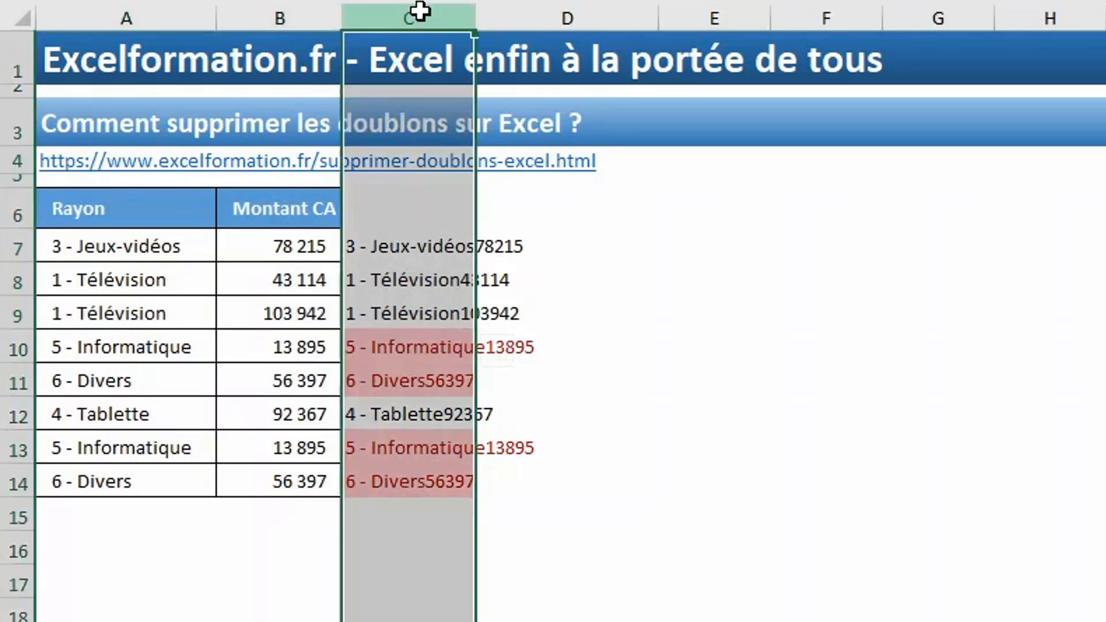
{"action": "key", "text": "ctrl+minus"}
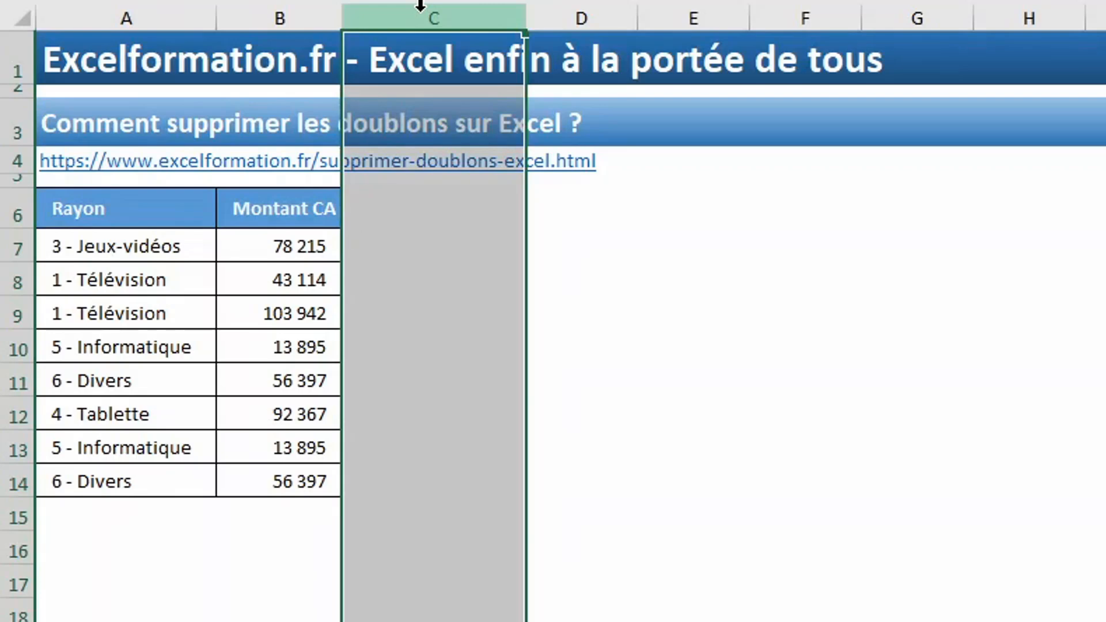
Step: Remove the duplicate rows from A7:B14 by comparing both Rayon and Montant CA, and undo the removal
{"action": "left_click_drag", "start_coordinate": [125, 245], "coordinate": [281, 478]}
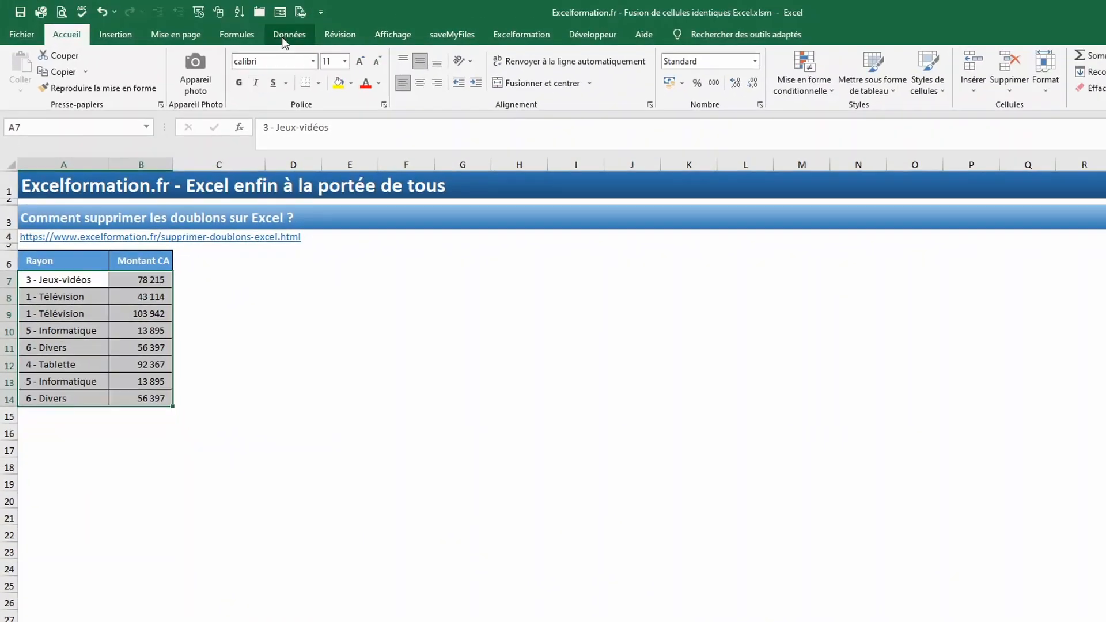
{"action": "left_click", "coordinate": [288, 35]}
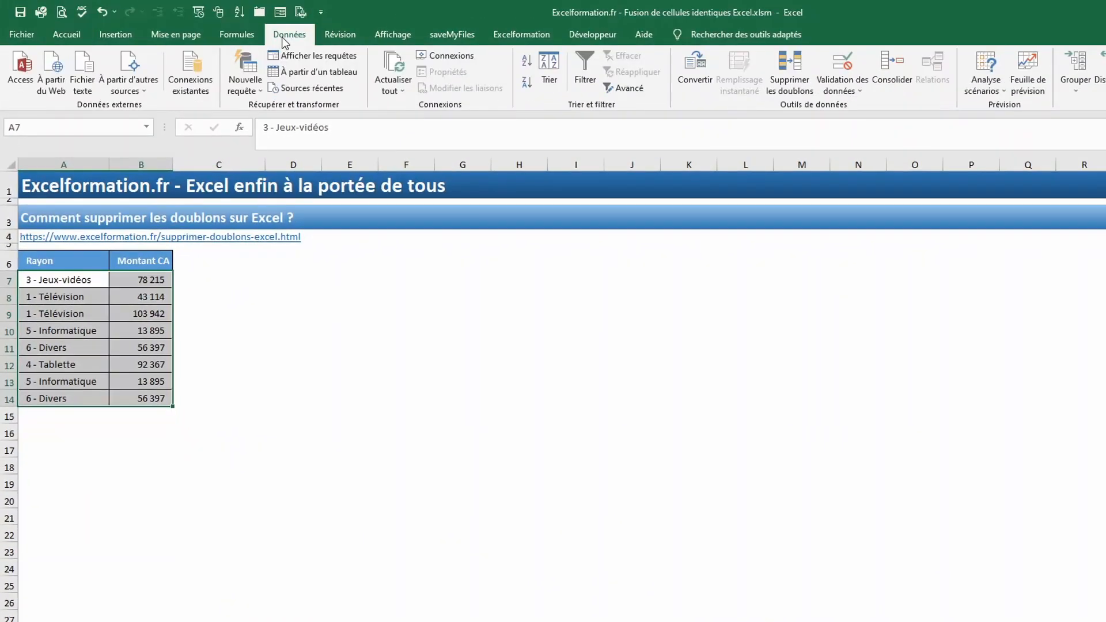
{"action": "left_click", "coordinate": [779, 81]}
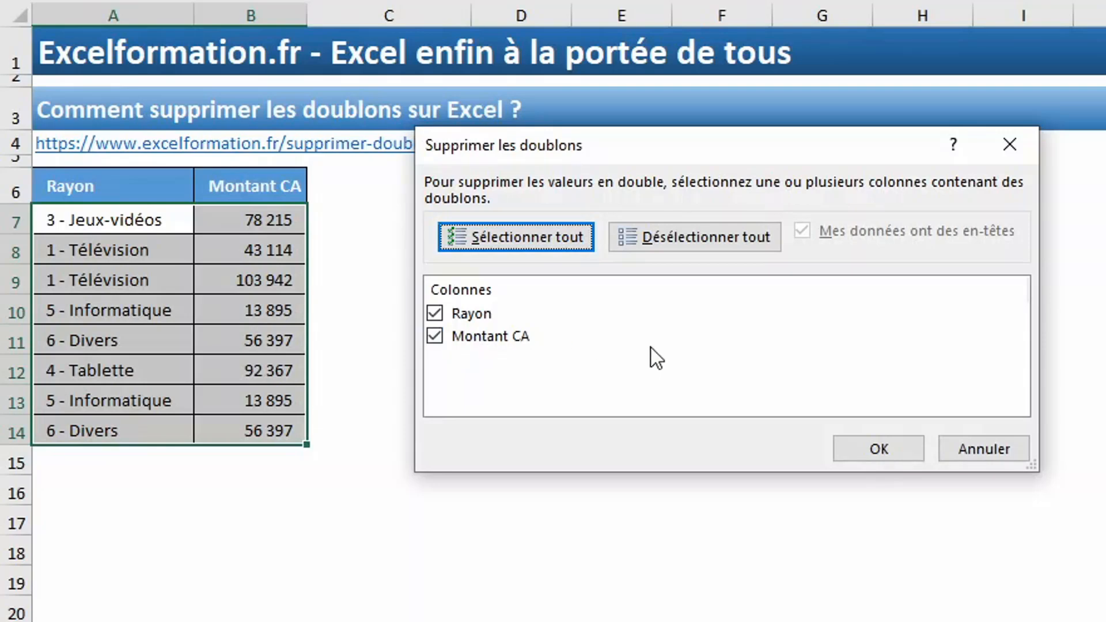
{"action": "left_click", "coordinate": [873, 449]}
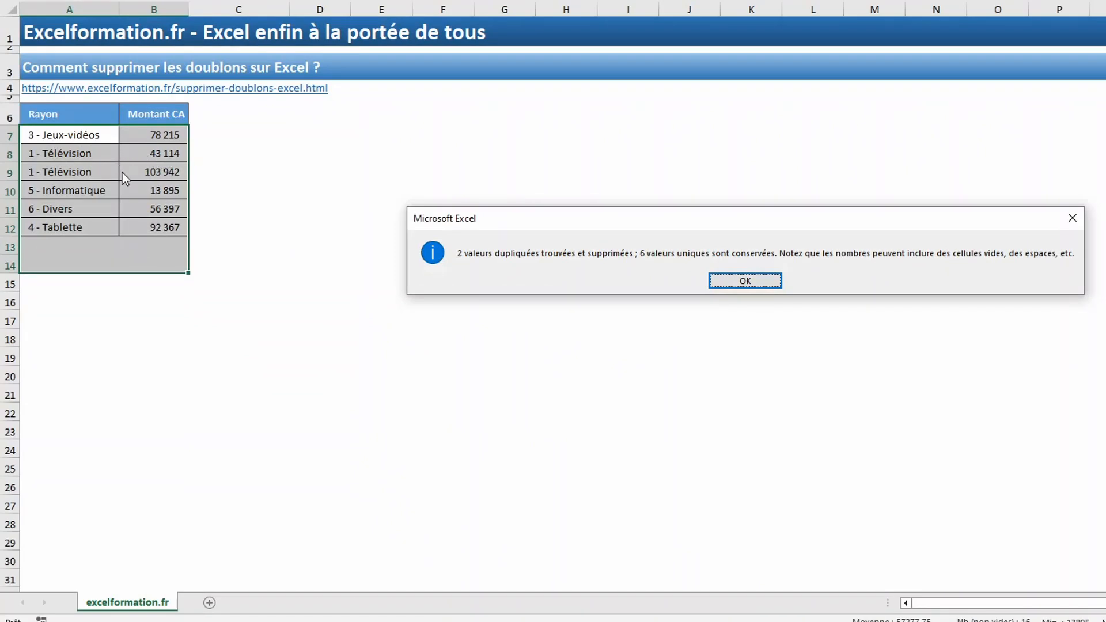
{"action": "left_click", "coordinate": [736, 280]}
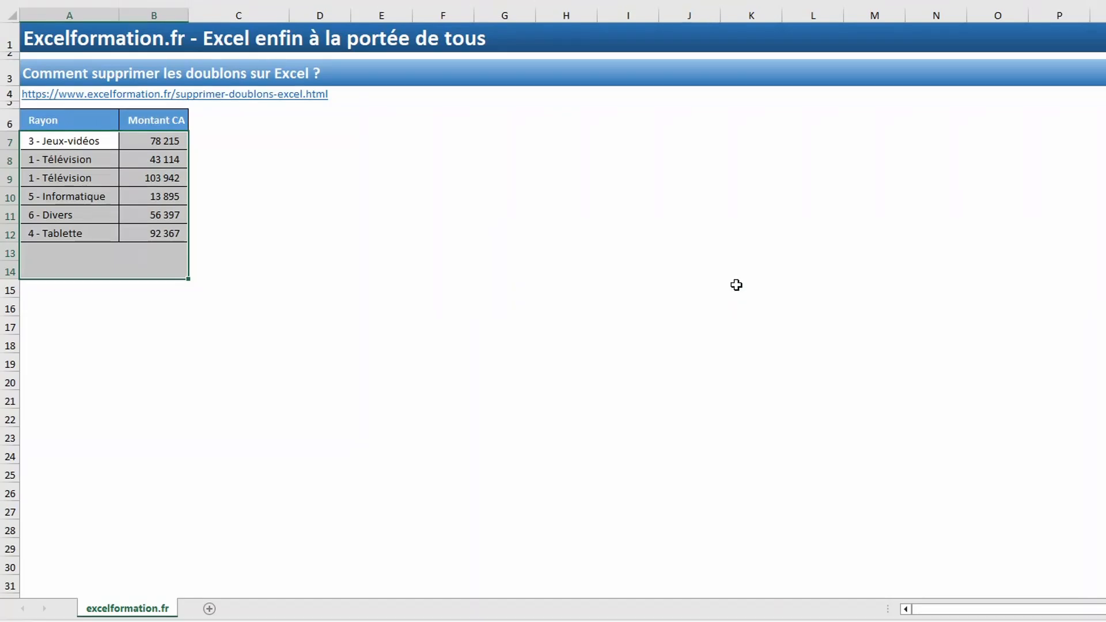
{"action": "key", "text": "ctrl+z"}
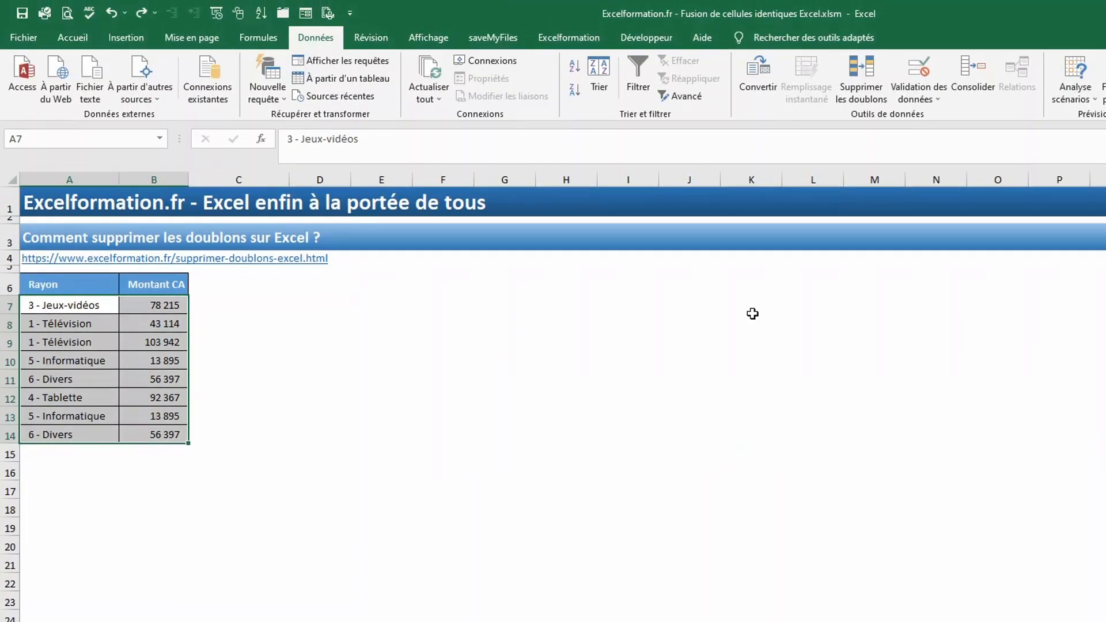
Step: Remove the duplicates from A7:B14 by comparing only the Rayon column, and undo the removal
{"action": "left_click", "coordinate": [863, 86]}
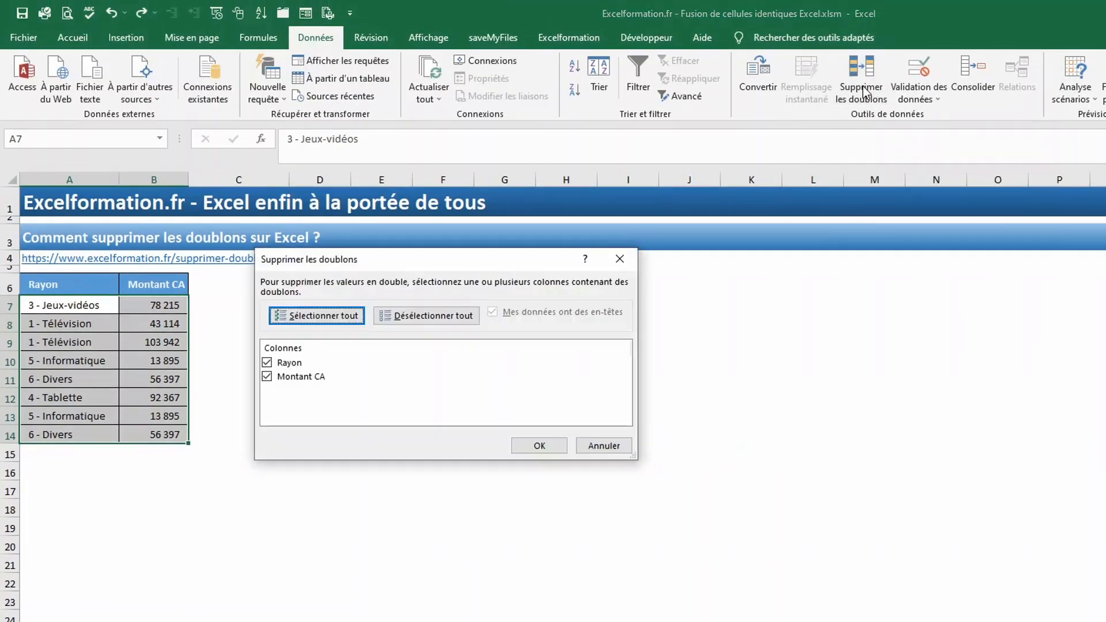
{"action": "left_click", "coordinate": [271, 378]}
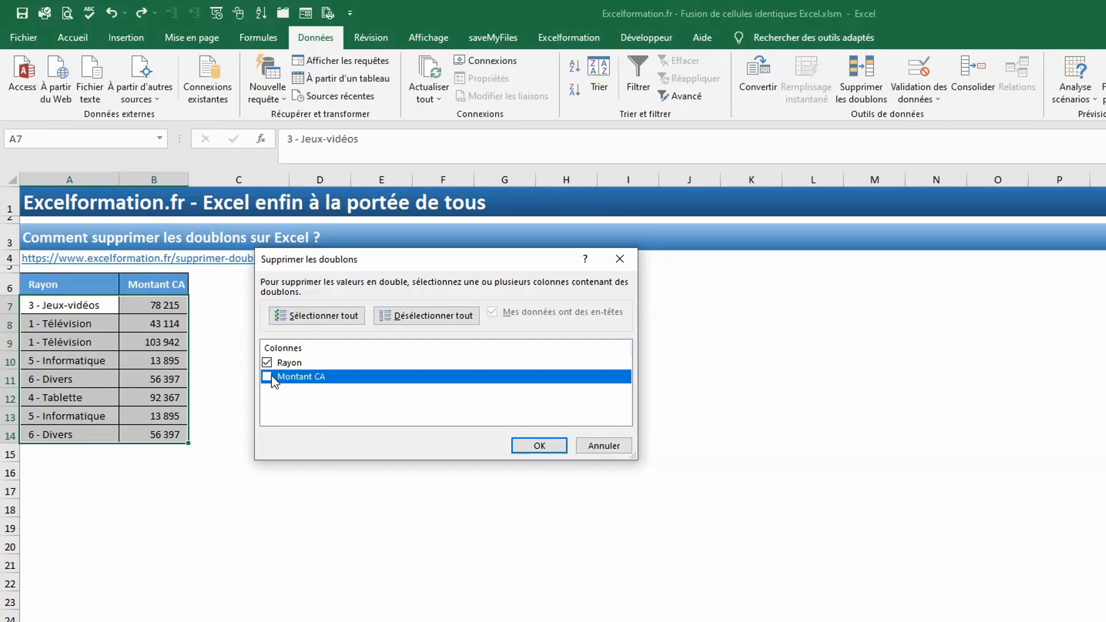
{"action": "left_click", "coordinate": [539, 447]}
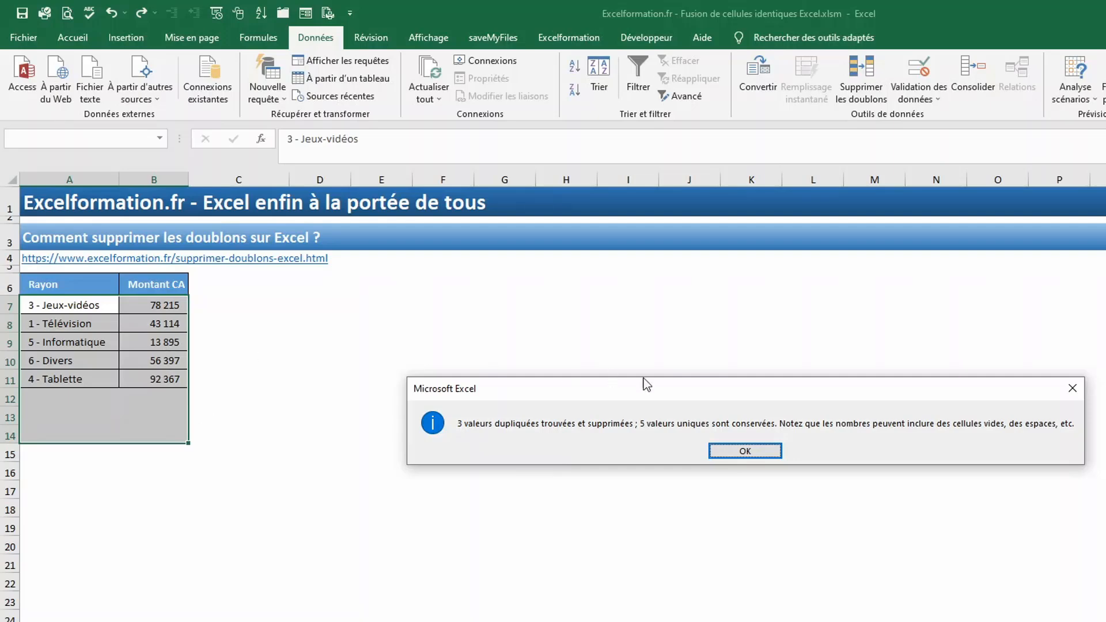
{"action": "left_click", "coordinate": [748, 451]}
{"action": "key", "text": "ctrl+z"}
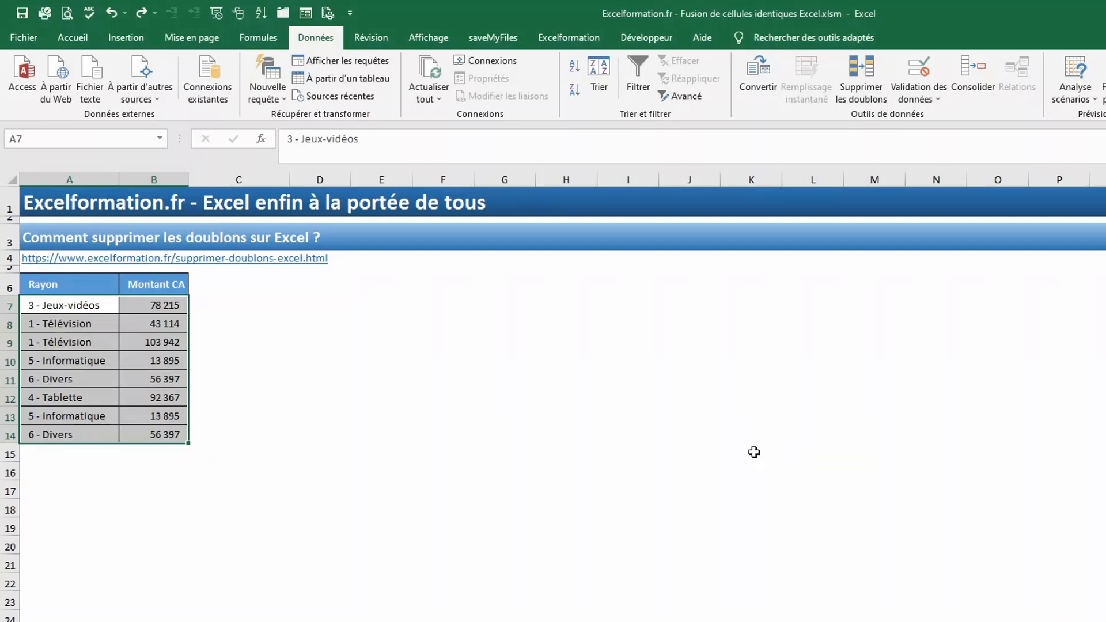
Step: Try the Remove Duplicates command on A7:A14 with "Étendre la sélection", and cancel at the column choice
{"action": "left_click", "coordinate": [97, 309]}
{"action": "left_click_drag", "start_coordinate": [93, 318], "coordinate": [102, 437]}
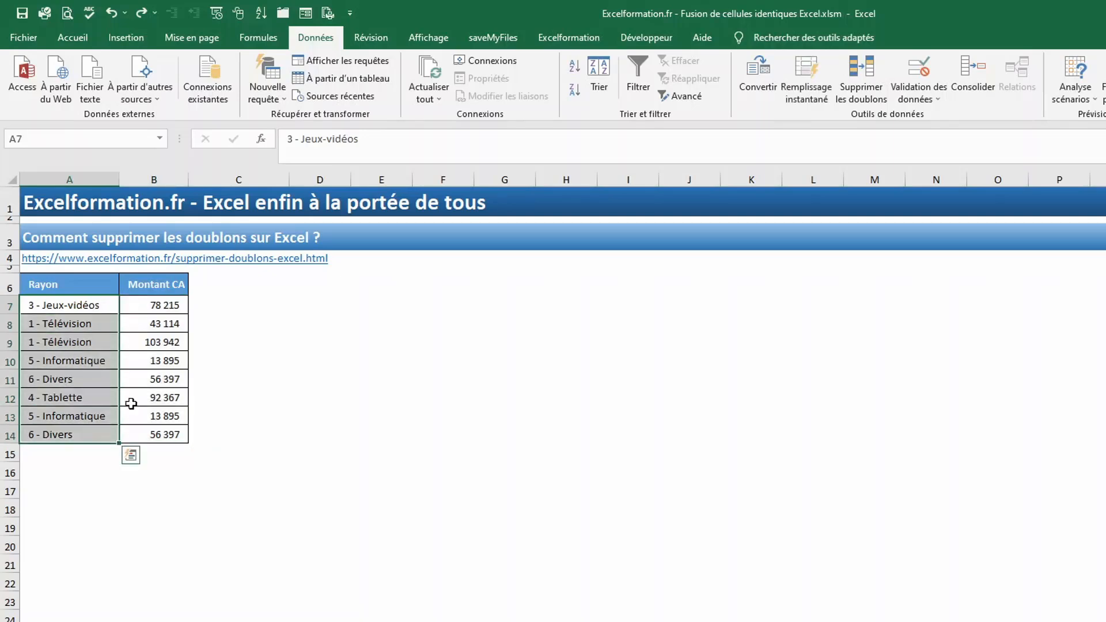
{"action": "left_click", "coordinate": [861, 81]}
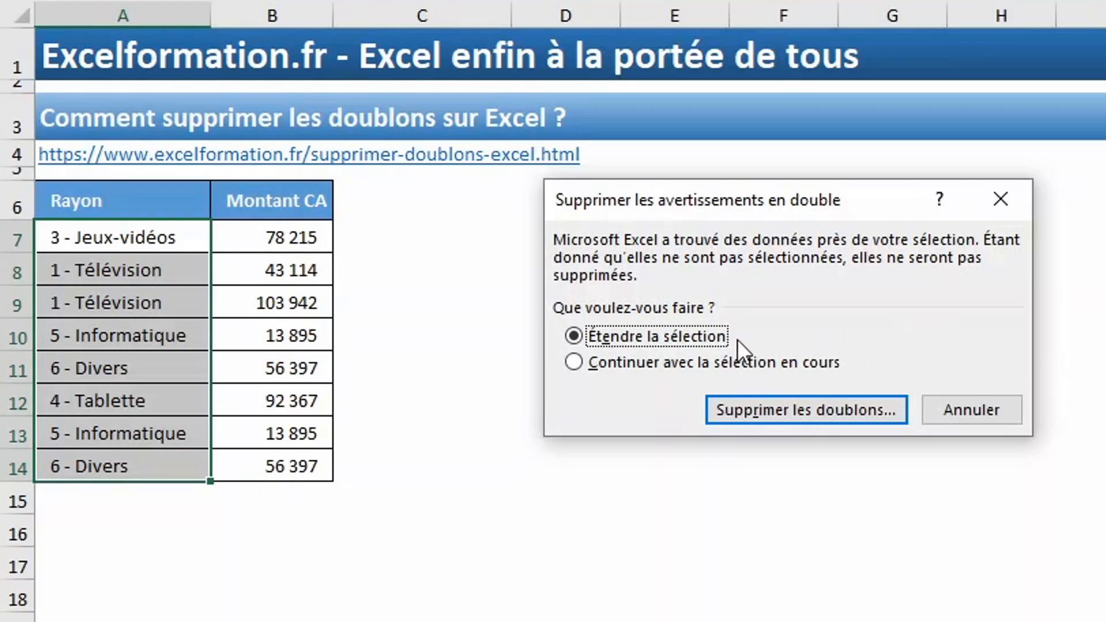
{"action": "left_click", "coordinate": [803, 399]}
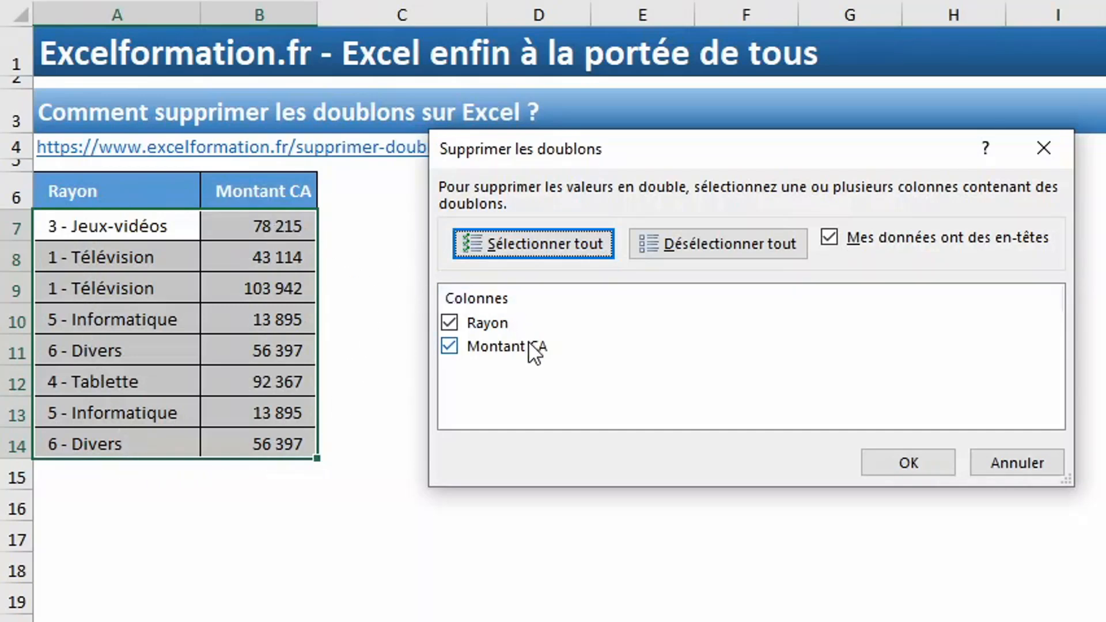
{"action": "left_click", "coordinate": [1007, 463]}
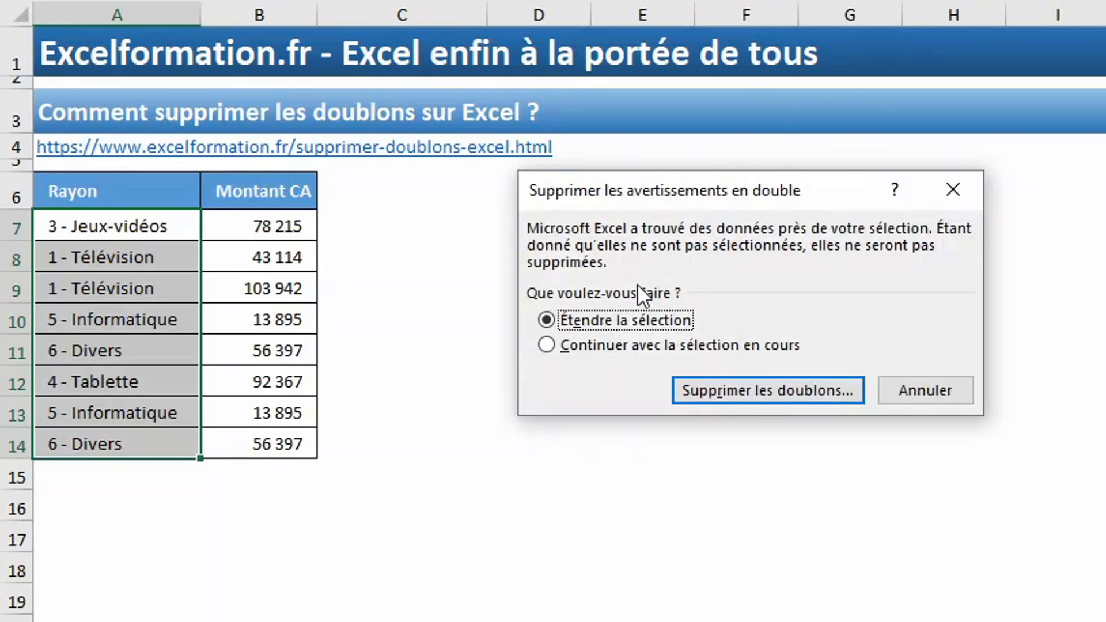
Step: Remove the duplicates from the Rayon column A7:A14 alone, choosing "Continuer avec la sélection en cours"
{"action": "left_click", "coordinate": [623, 344]}
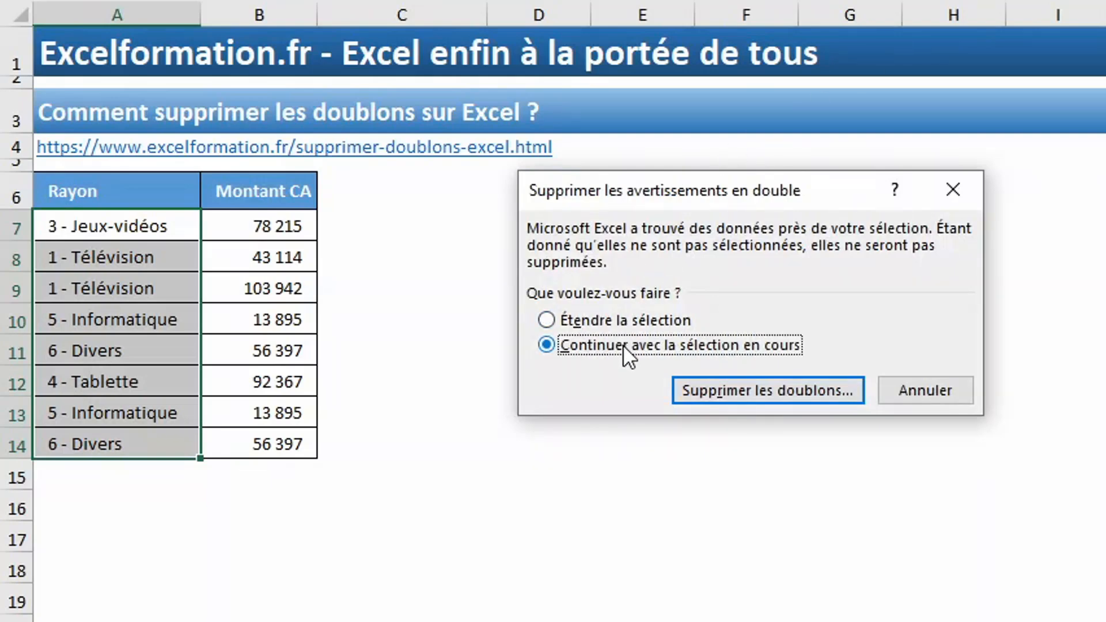
{"action": "left_click", "coordinate": [707, 393]}
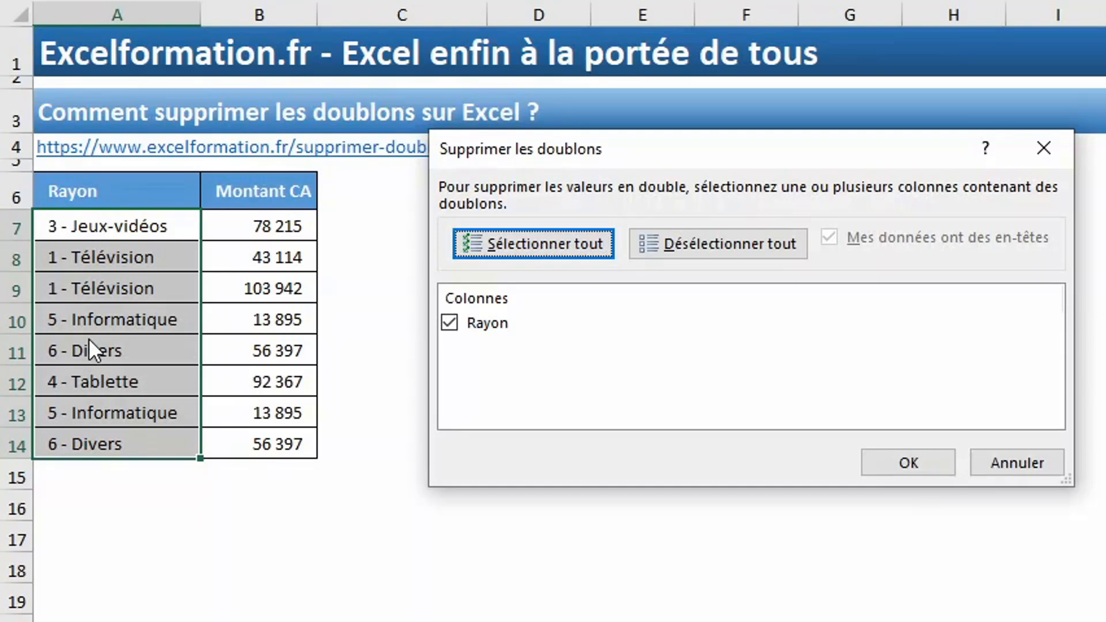
{"action": "left_click", "coordinate": [927, 458]}
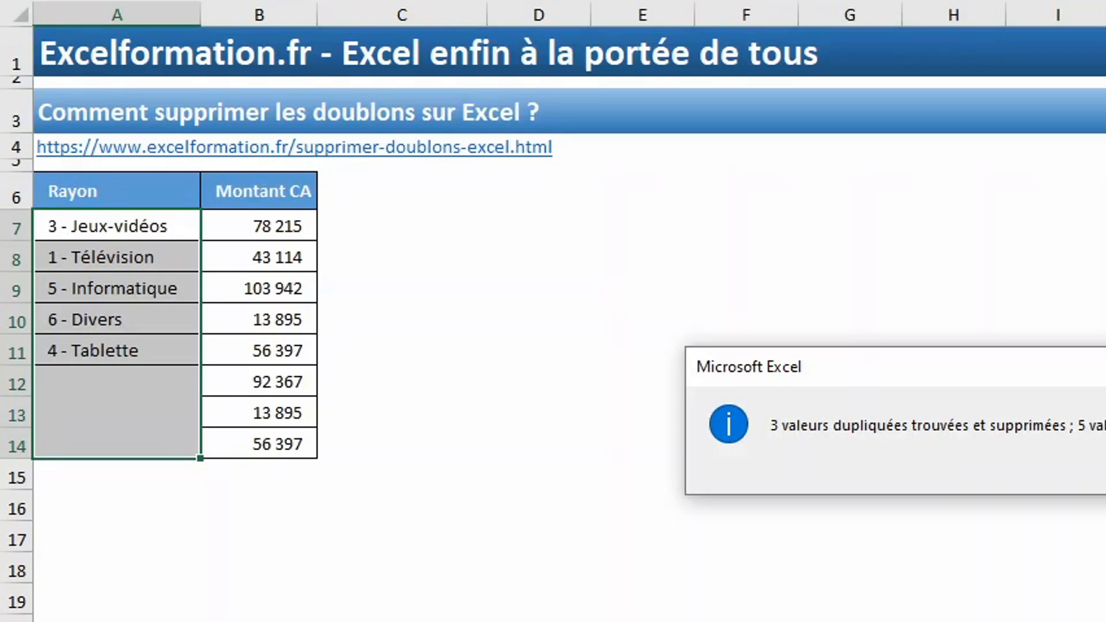
{"action": "key", "text": "Return"}
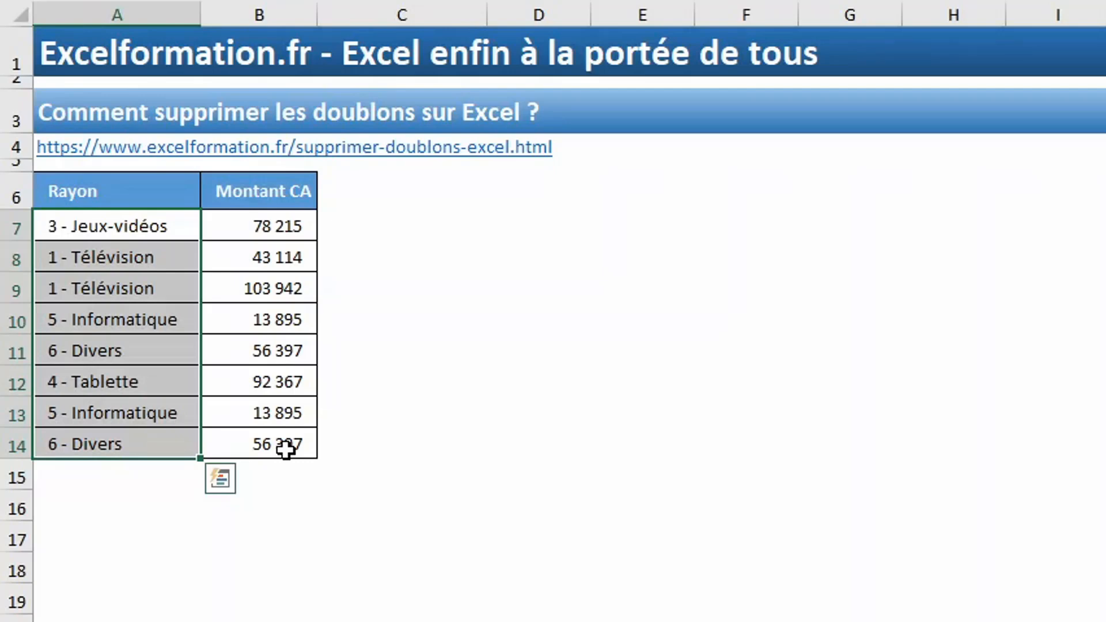
Step: Apply an in-place advanced filter to A6:B14, header row included, with "Extraction sans doublon", and undo the filter
{"action": "left_click_drag", "start_coordinate": [115, 226], "coordinate": [272, 451]}
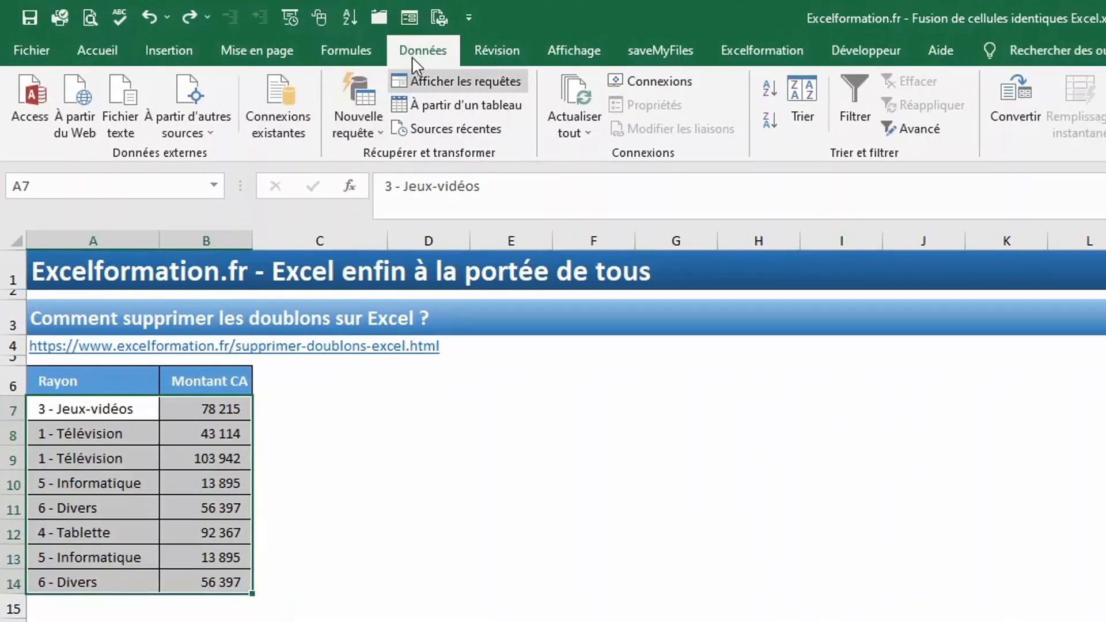
{"action": "left_click", "coordinate": [932, 138]}
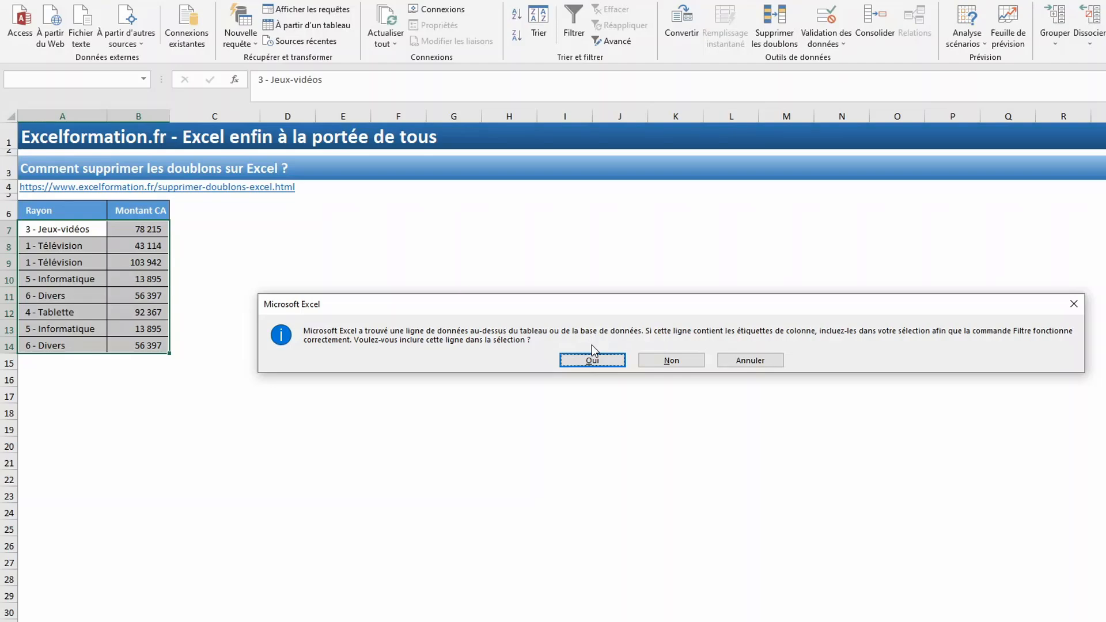
{"action": "left_click", "coordinate": [620, 363]}
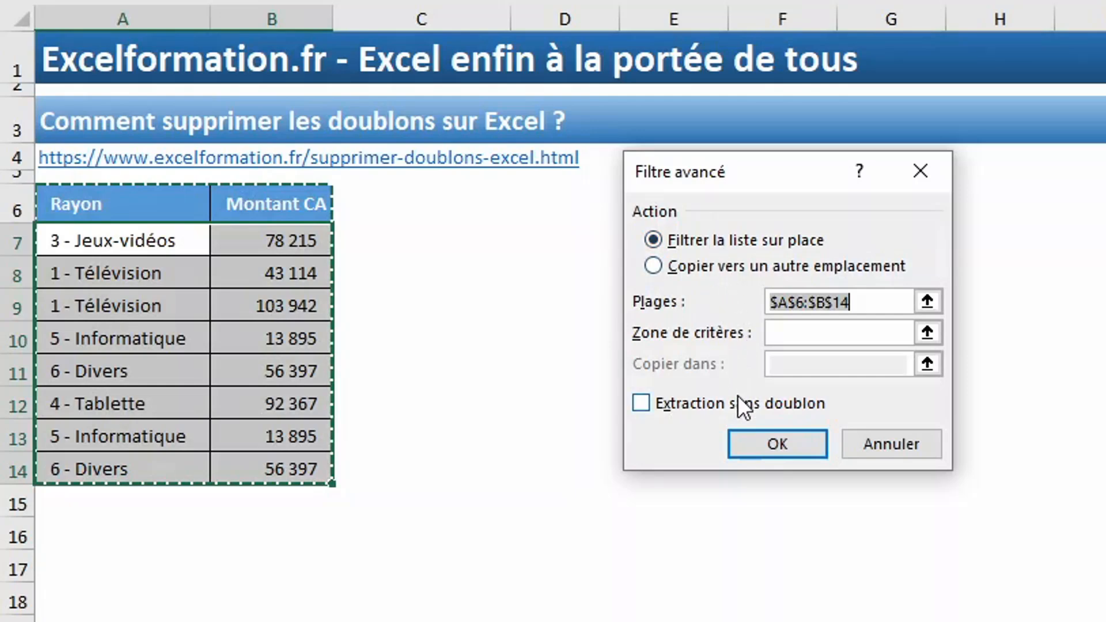
{"action": "left_click", "coordinate": [743, 410]}
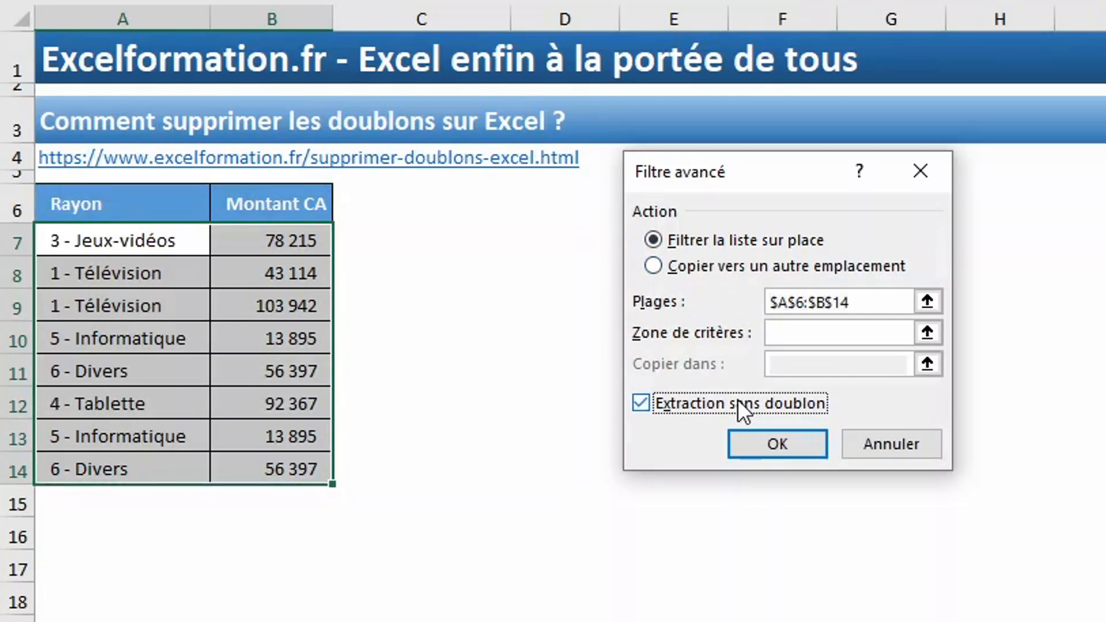
{"action": "left_click", "coordinate": [757, 439]}
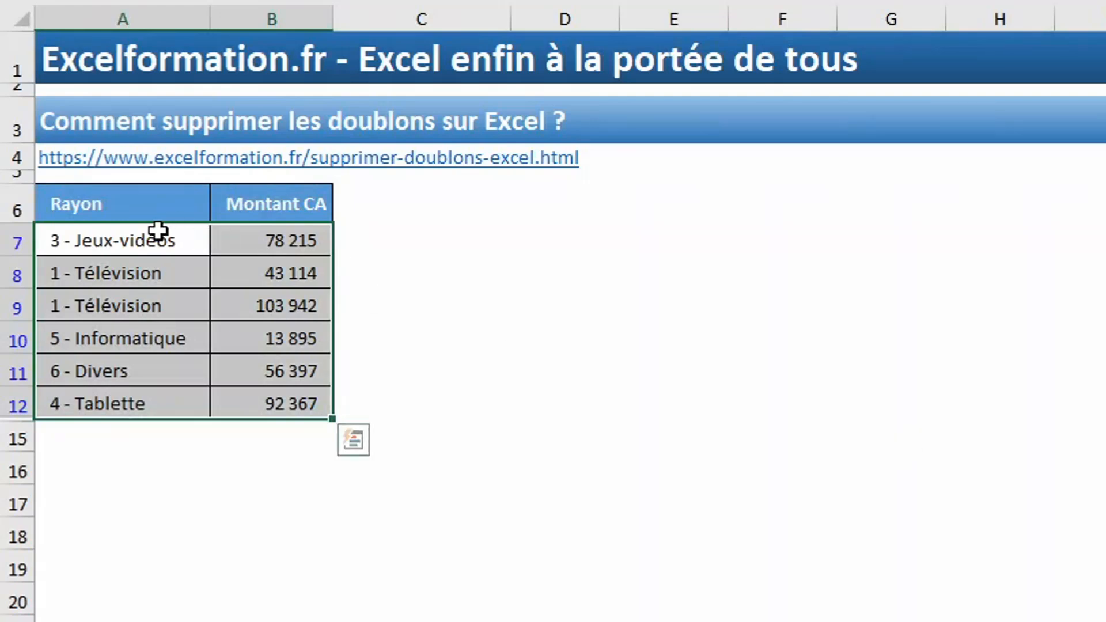
{"action": "left_click_drag", "start_coordinate": [91, 239], "coordinate": [84, 414]}
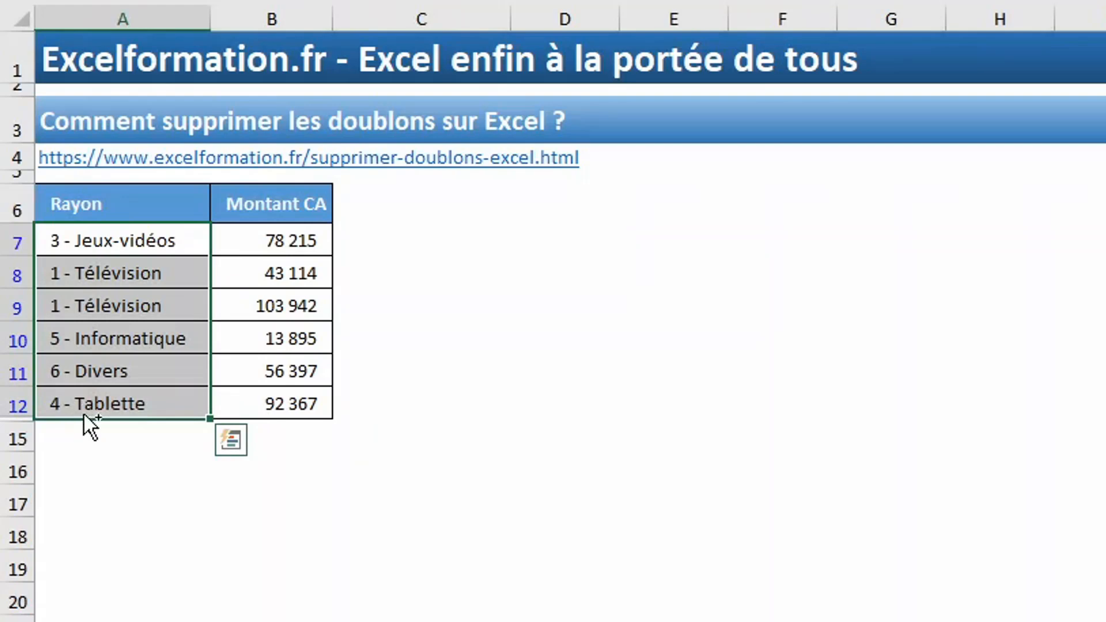
{"action": "key", "text": "ctrl+z"}
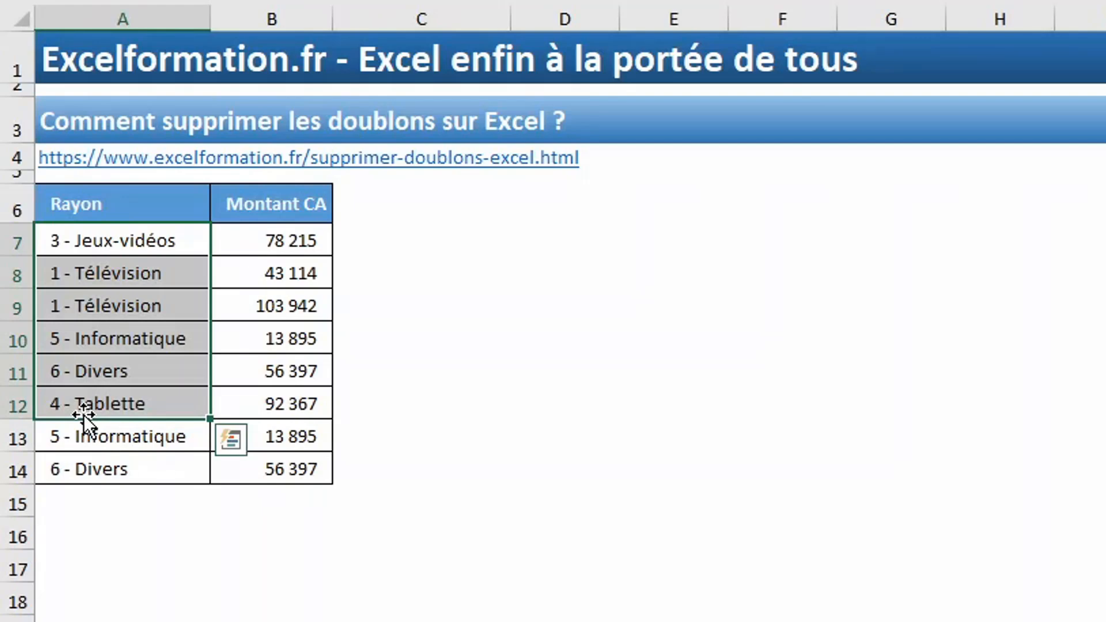
Step: Apply an in-place advanced filter with "Extraction sans doublon" to the Rayon column only, range A6:A14
{"action": "left_click_drag", "start_coordinate": [91, 240], "coordinate": [125, 478]}
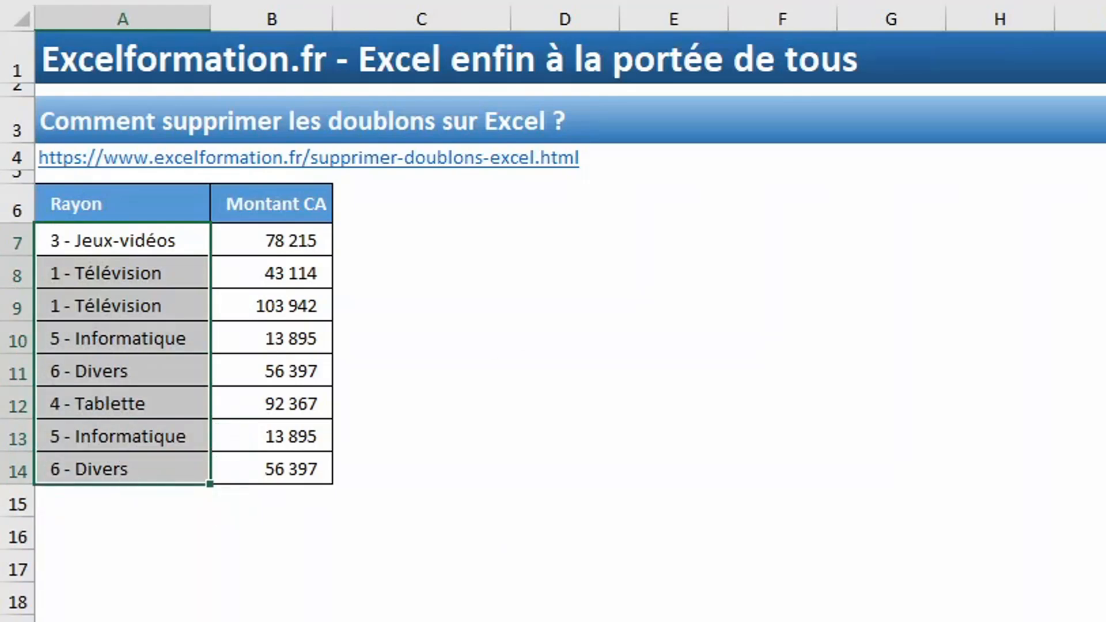
{"action": "key", "text": "Return"}
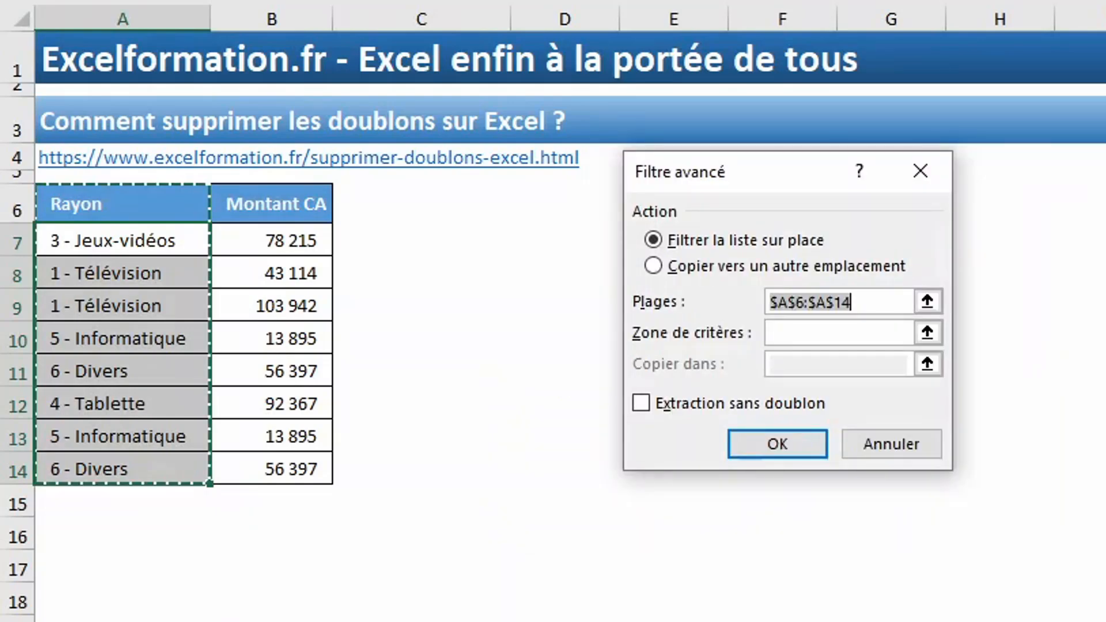
{"action": "left_click", "coordinate": [703, 399]}
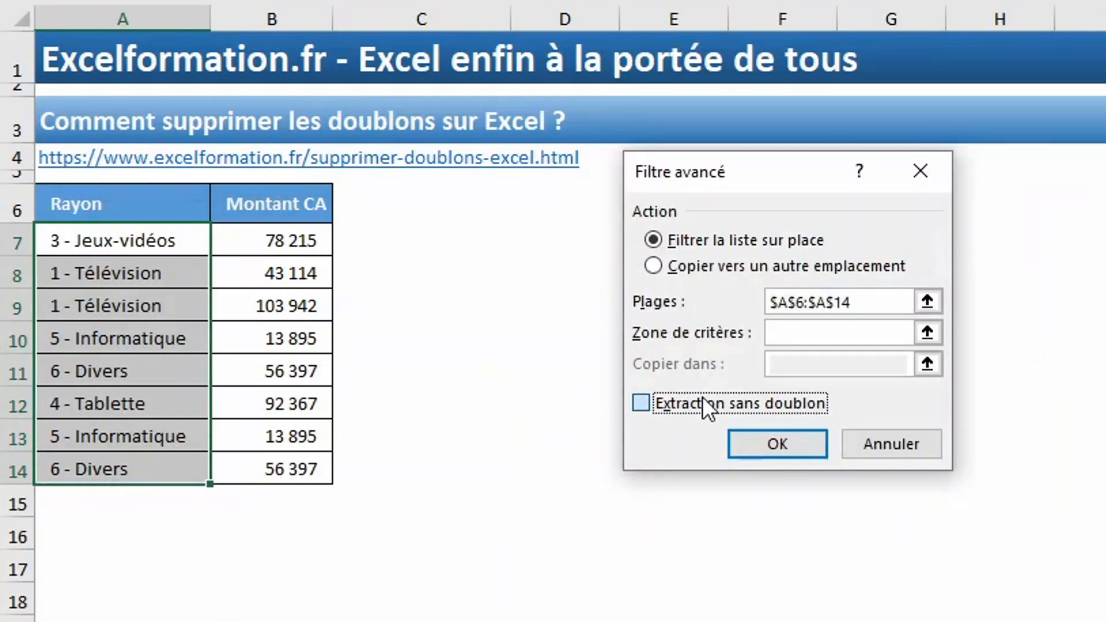
{"action": "left_click", "coordinate": [792, 447]}
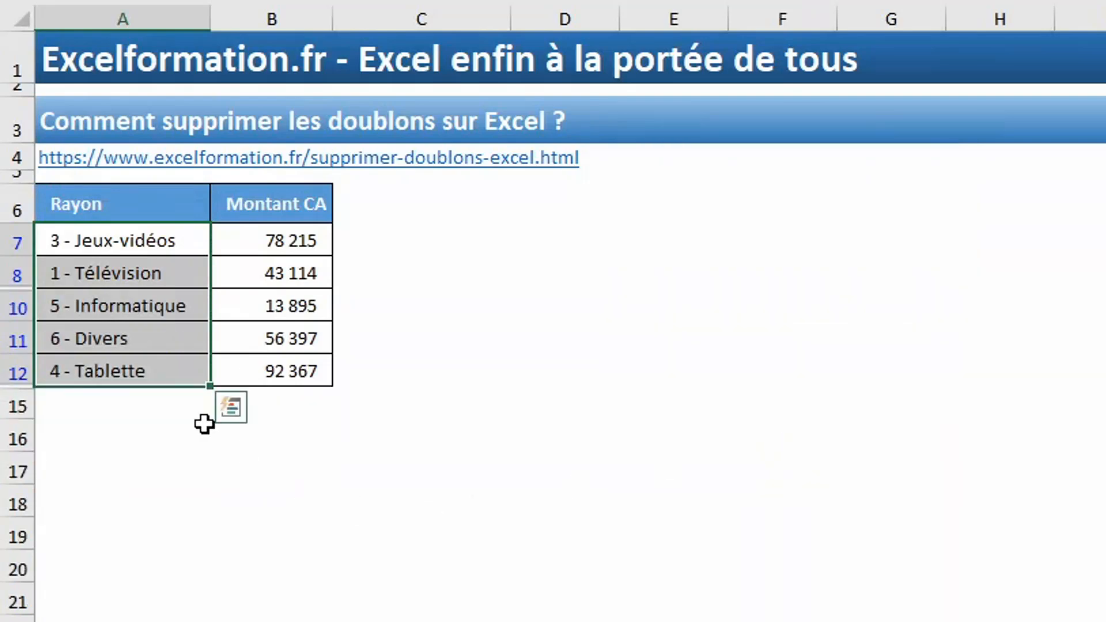
Step: Copy the filtered Rayon values from A7:A12 to A18, and clear the filter from the table
{"action": "left_click_drag", "start_coordinate": [167, 241], "coordinate": [139, 365]}
{"action": "key", "text": "ctrl+c"}
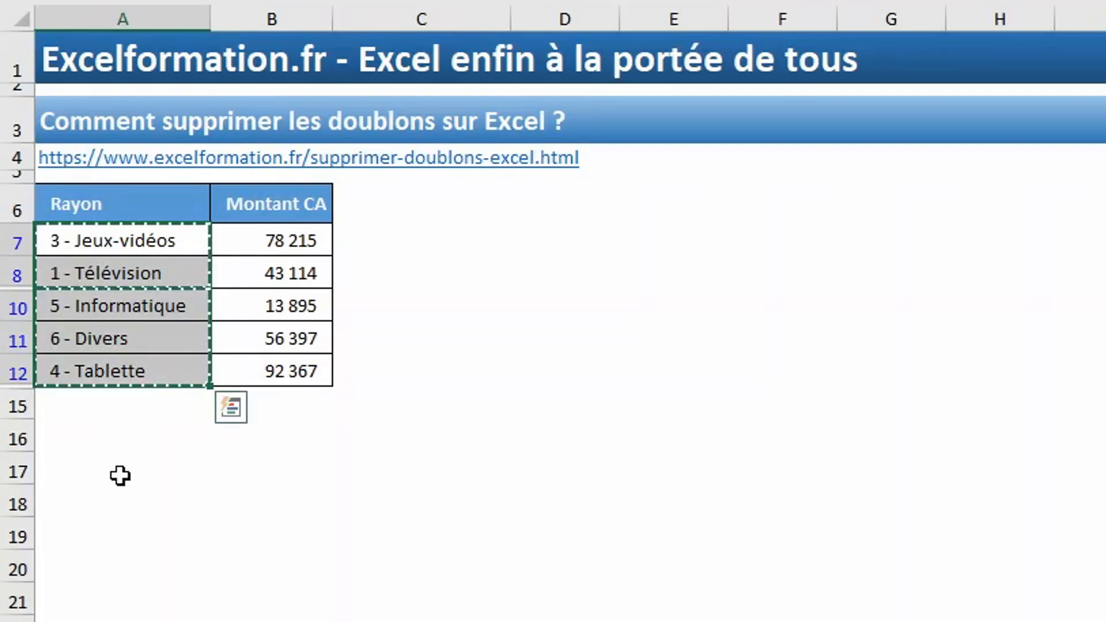
{"action": "left_click", "coordinate": [111, 496]}
{"action": "key", "text": "ctrl+v"}
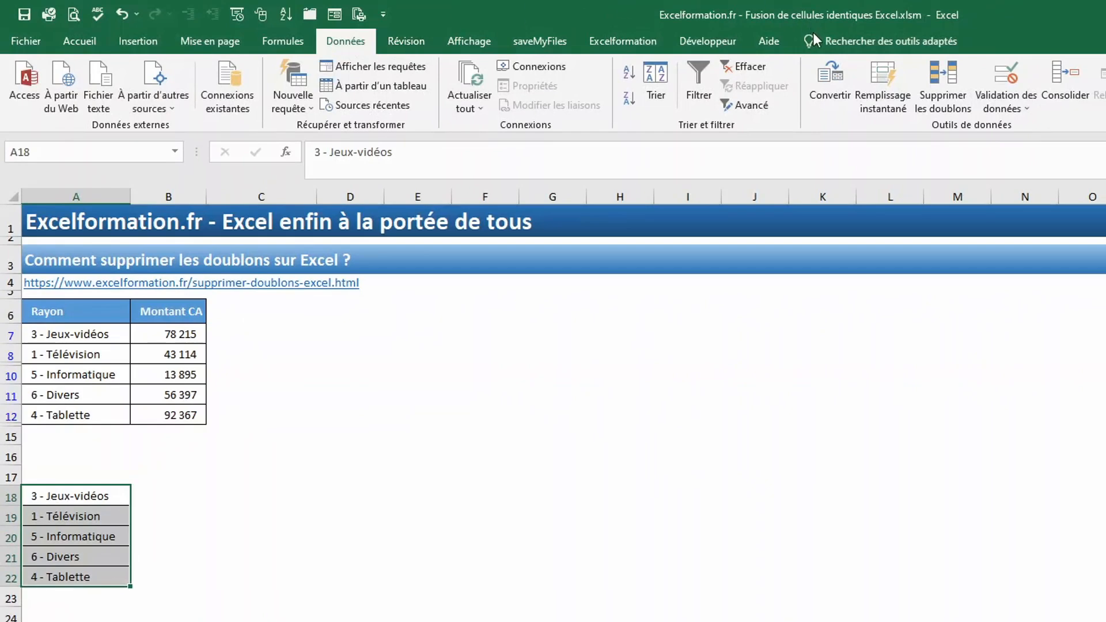
{"action": "left_click", "coordinate": [749, 67]}
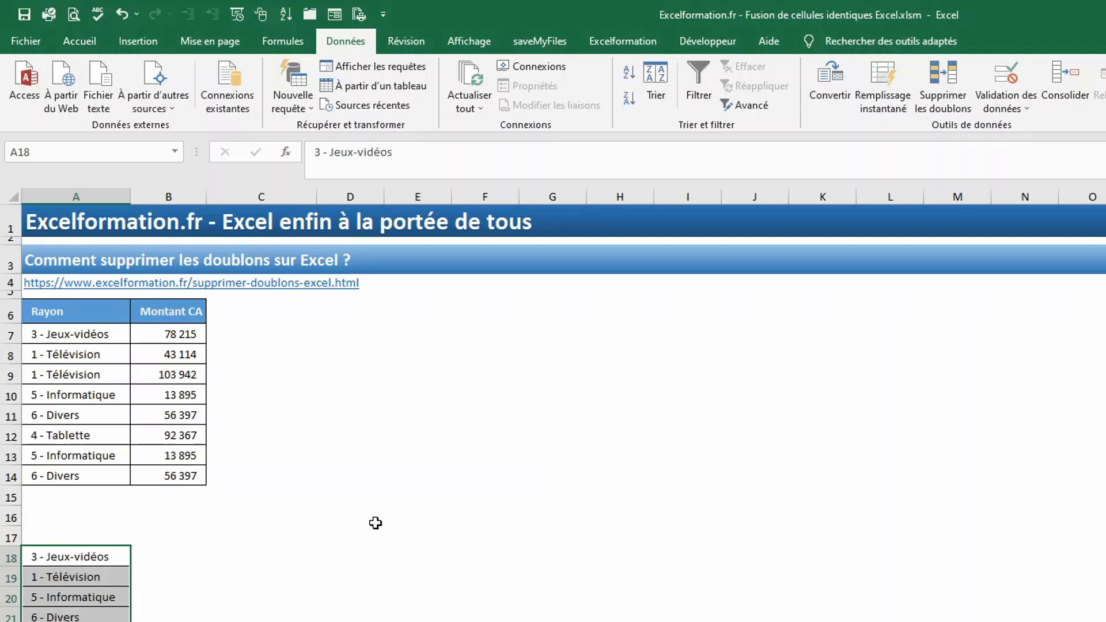
Step: Extract the Rayon values of A6:A14 without duplicates to C18, using an advanced filter with "Copier vers un autre emplacement"
{"action": "left_click_drag", "start_coordinate": [83, 334], "coordinate": [71, 476]}
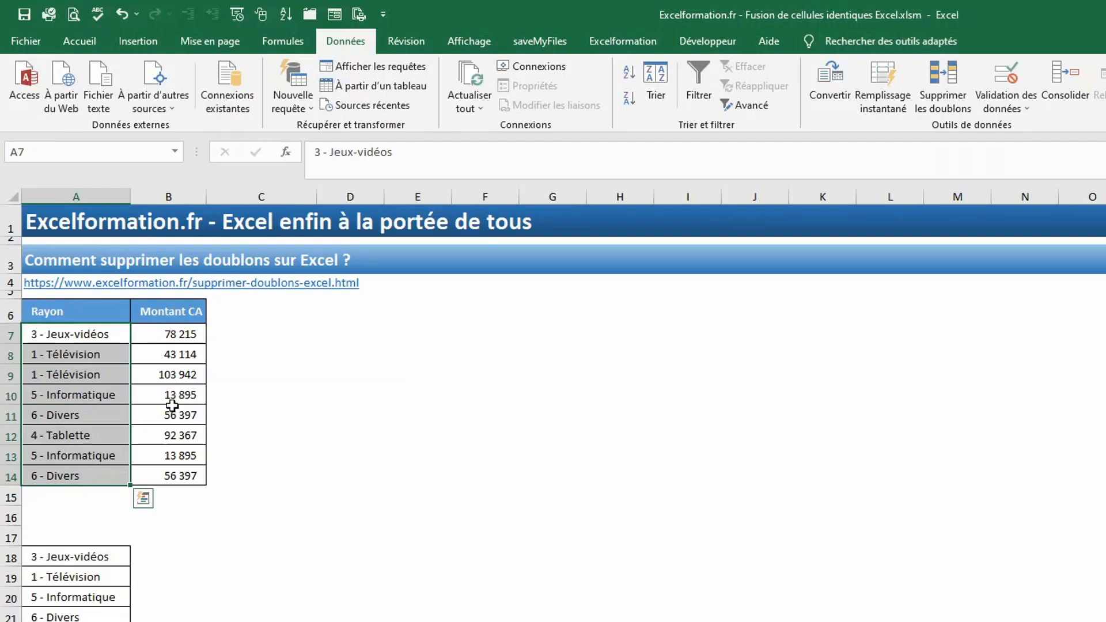
{"action": "left_click", "coordinate": [725, 105]}
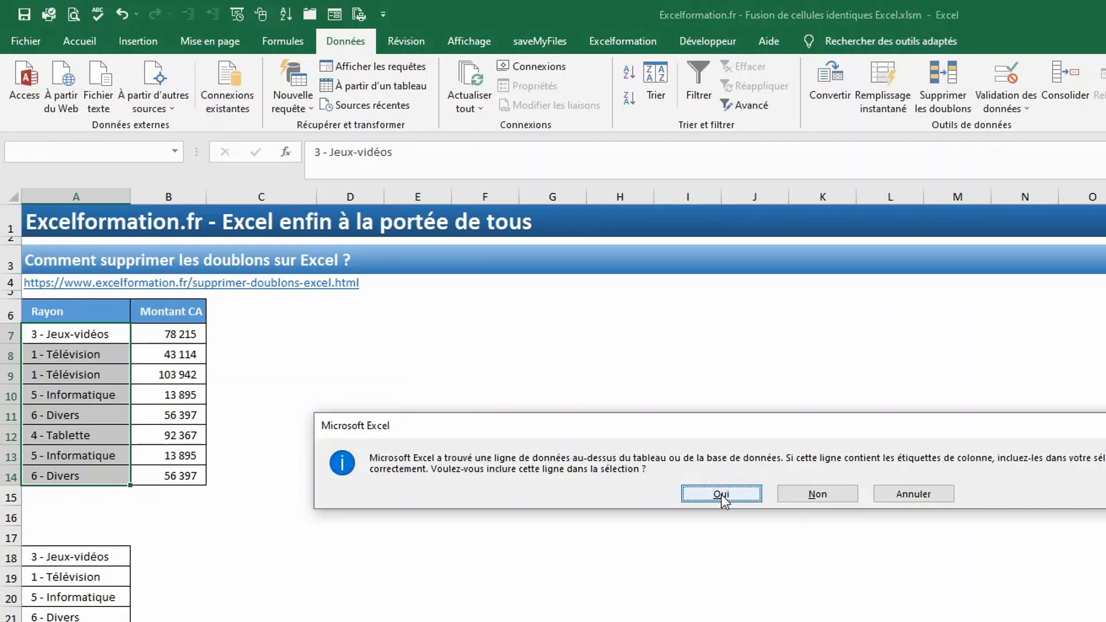
{"action": "left_click", "coordinate": [721, 495]}
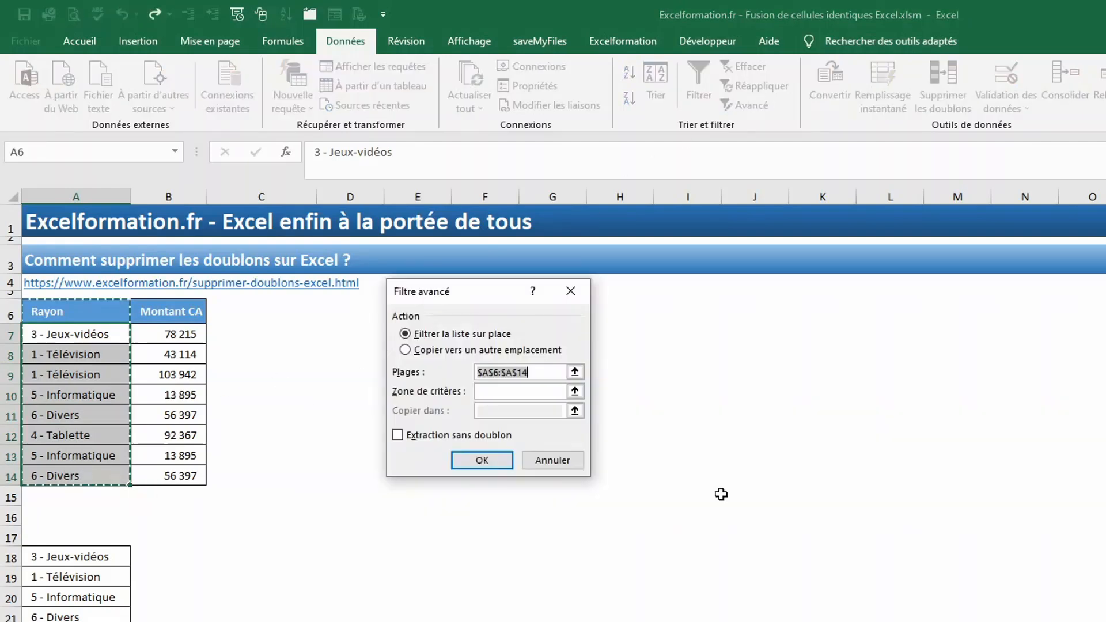
{"action": "left_click", "coordinate": [422, 352]}
{"action": "left_click", "coordinate": [448, 437]}
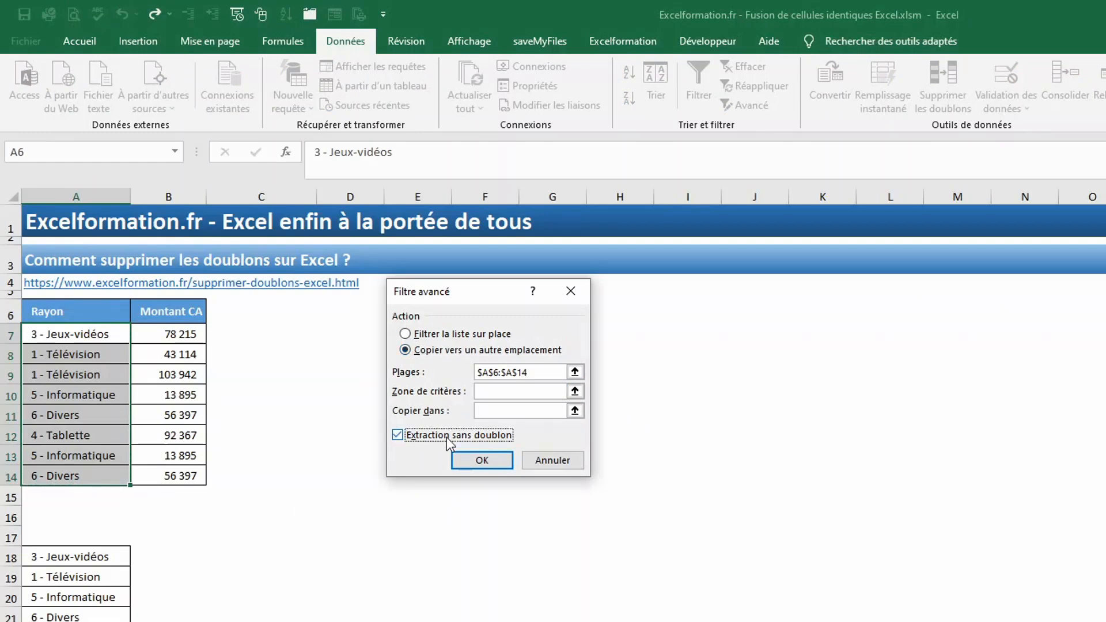
{"action": "left_click", "coordinate": [575, 410]}
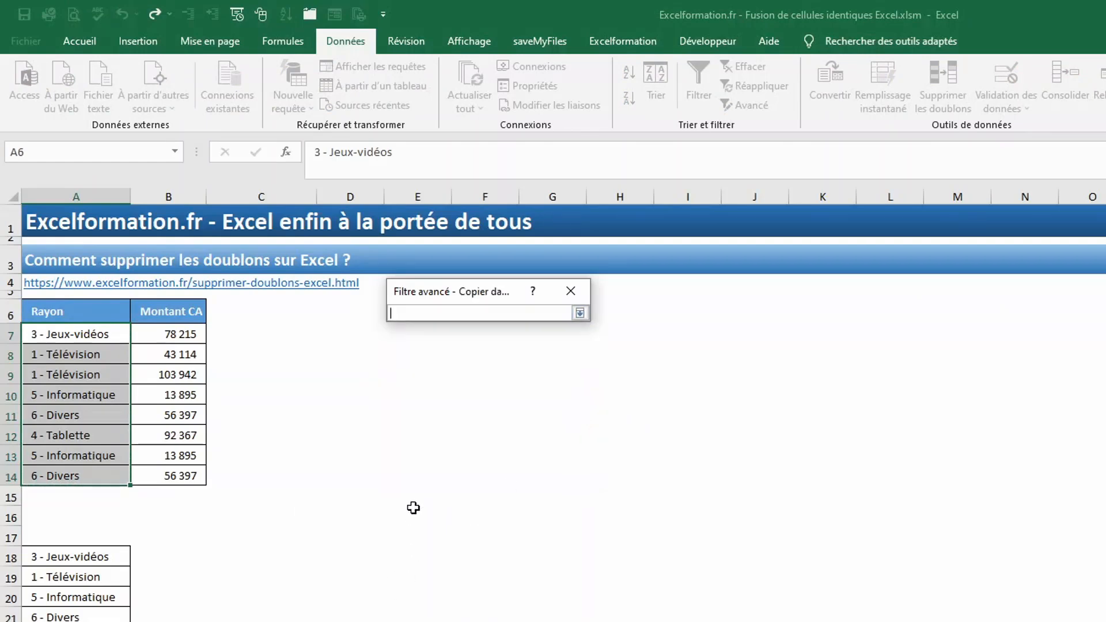
{"action": "left_click", "coordinate": [251, 551]}
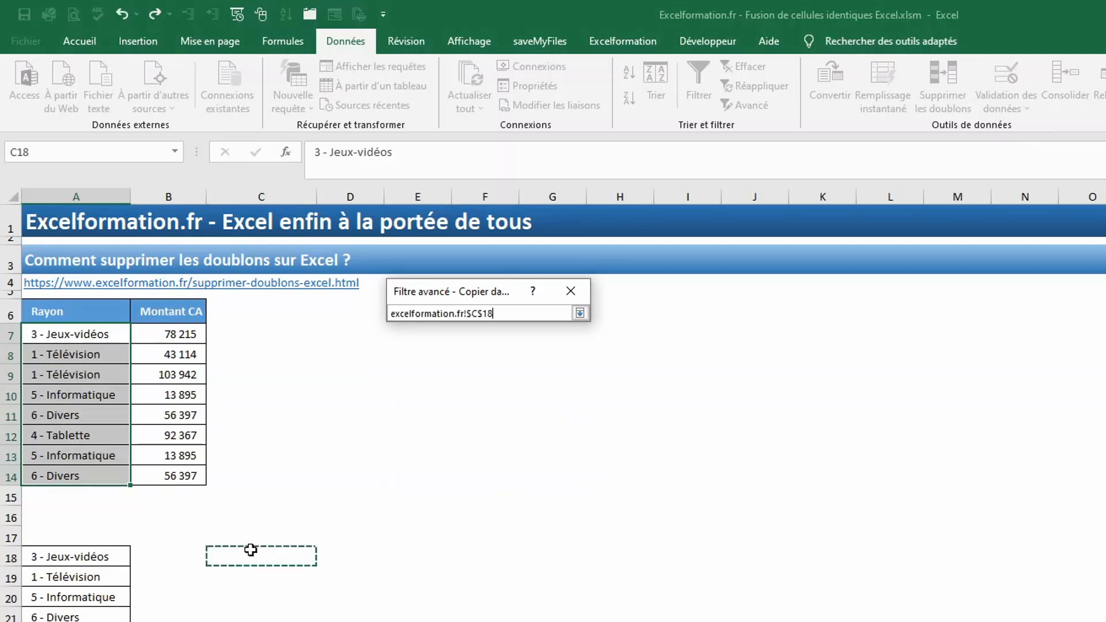
{"action": "key", "text": "Return"}
{"action": "left_click", "coordinate": [481, 459]}
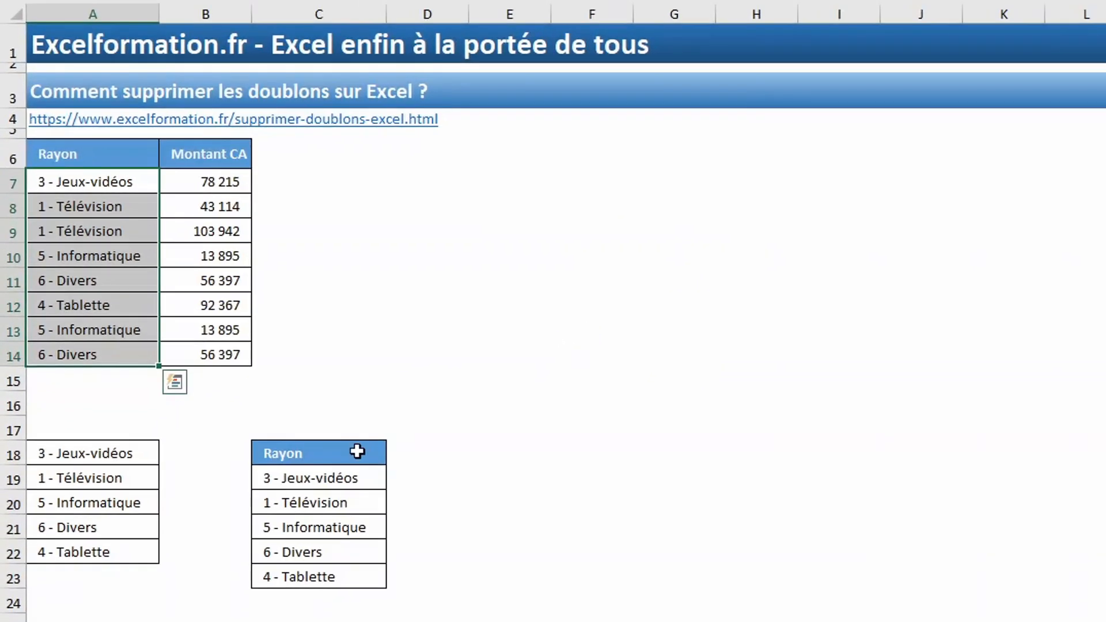
{"action": "left_click_drag", "start_coordinate": [336, 491], "coordinate": [323, 573]}
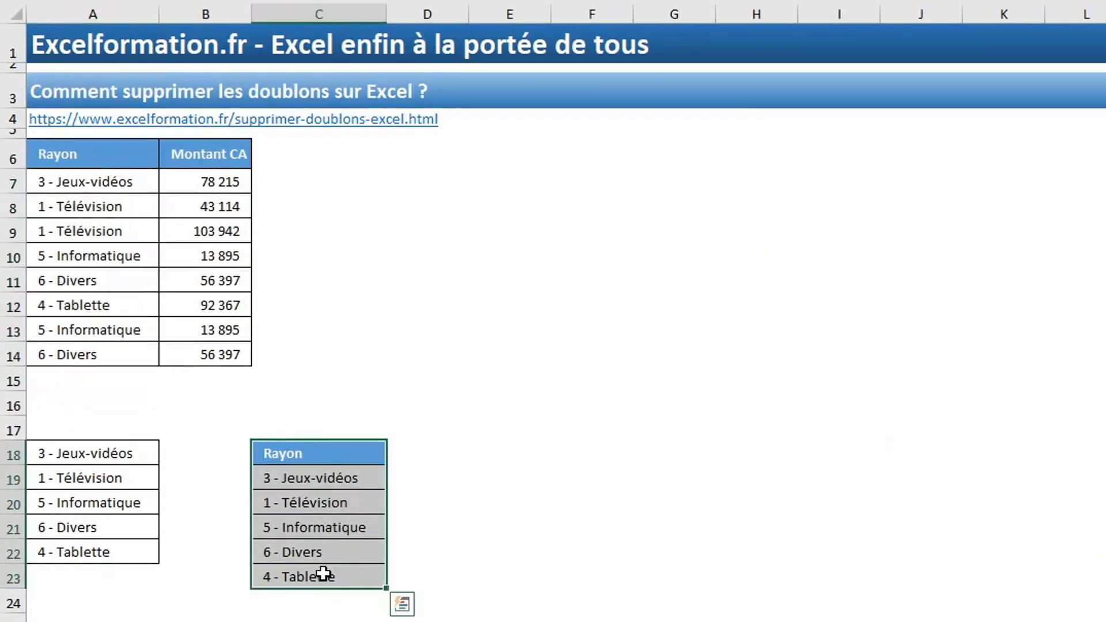